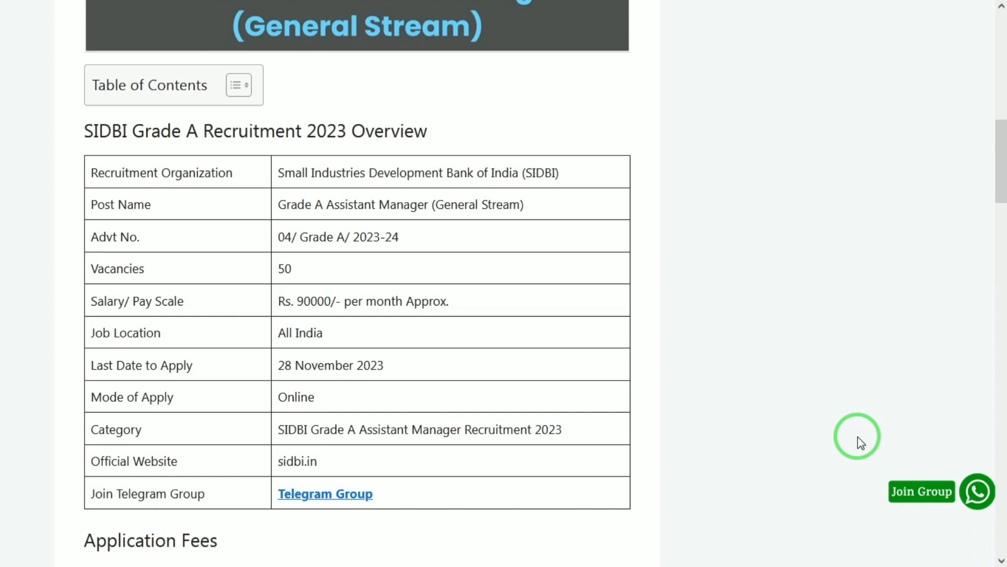
Go to the Assistant Manager Grade A recruitment tab and open the New Registration form.
scroll(857, 437, "down", 1)
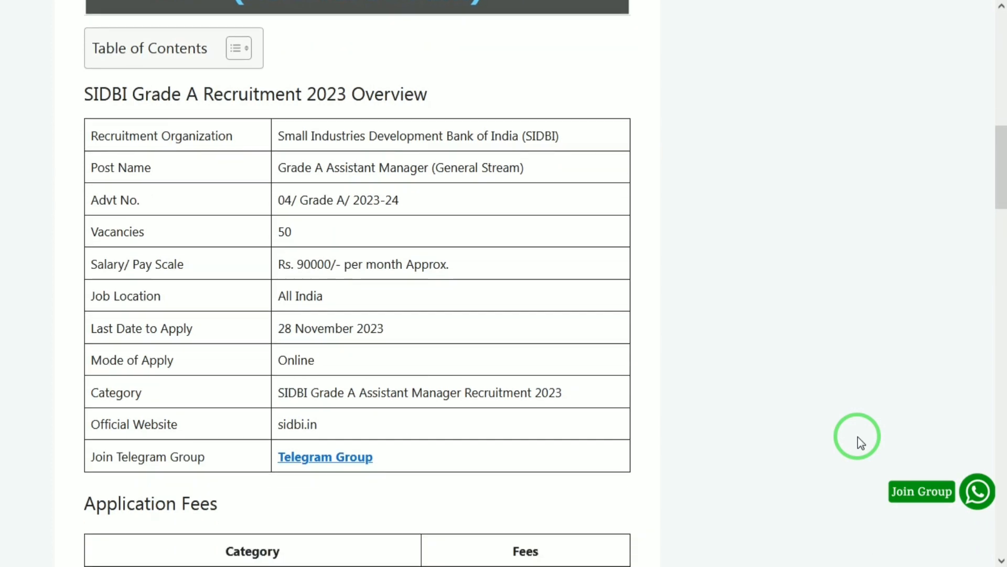
scroll(858, 437, "down", 1)
scroll(858, 436, "down", 1)
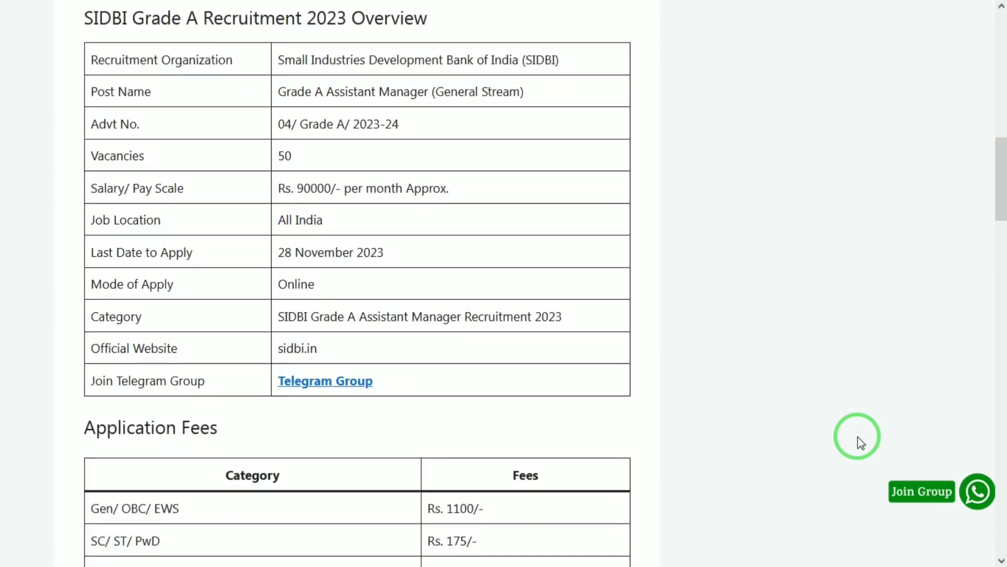
scroll(858, 436, "down", 1)
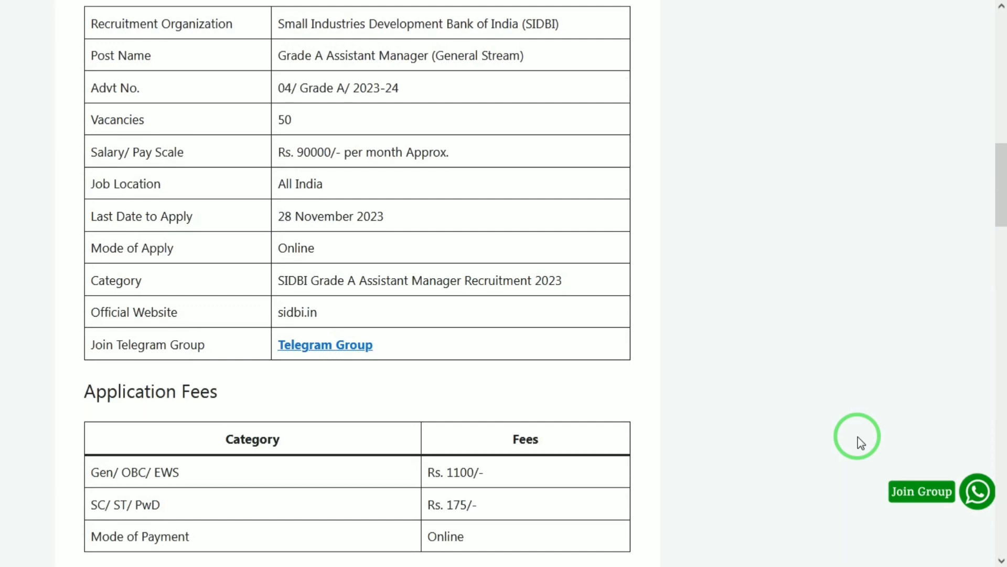
scroll(858, 436, "down", 3)
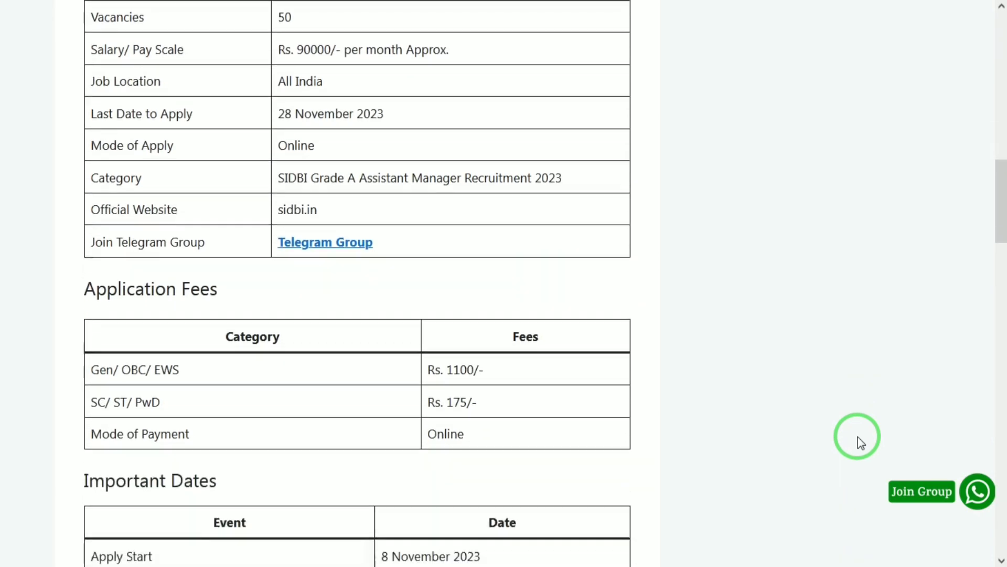
scroll(858, 437, "down", 3)
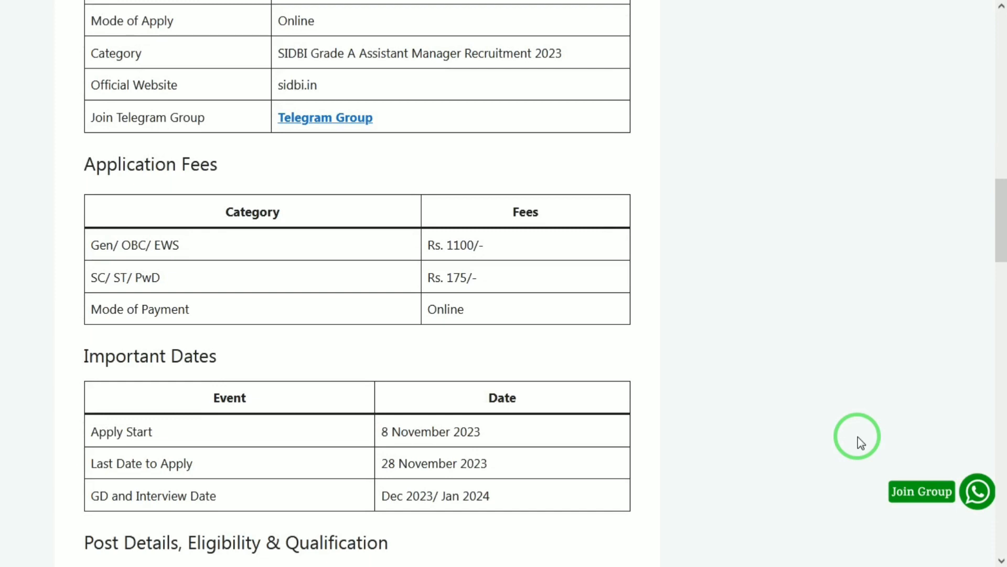
scroll(862, 442, "down", 3)
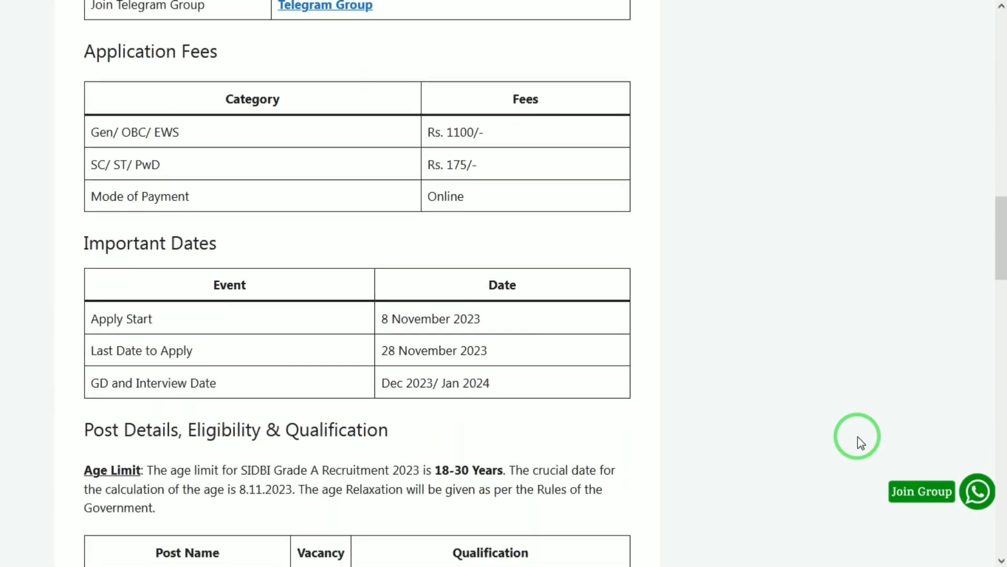
scroll(861, 442, "down", 1)
scroll(859, 437, "down", 4)
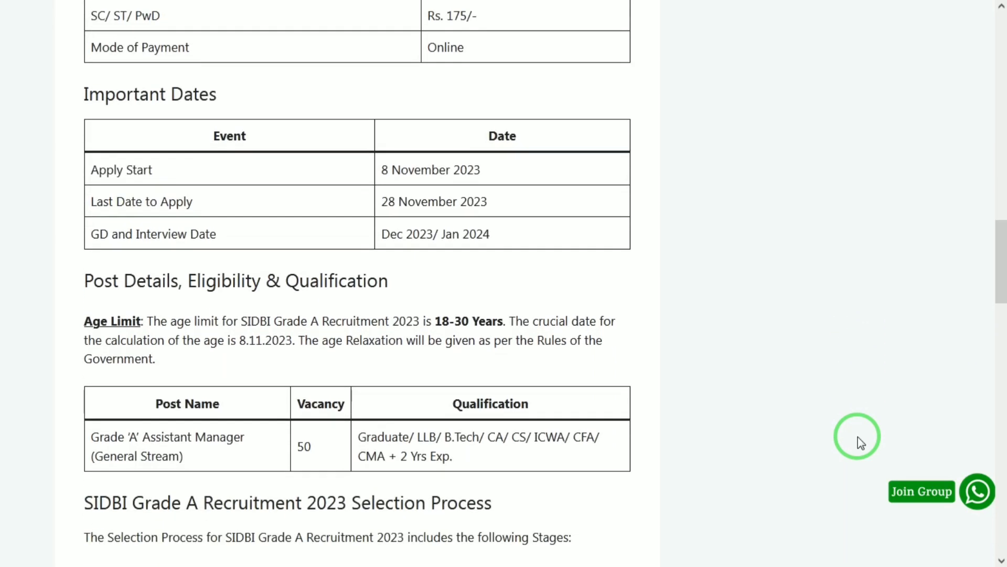
scroll(861, 442, "down", 1)
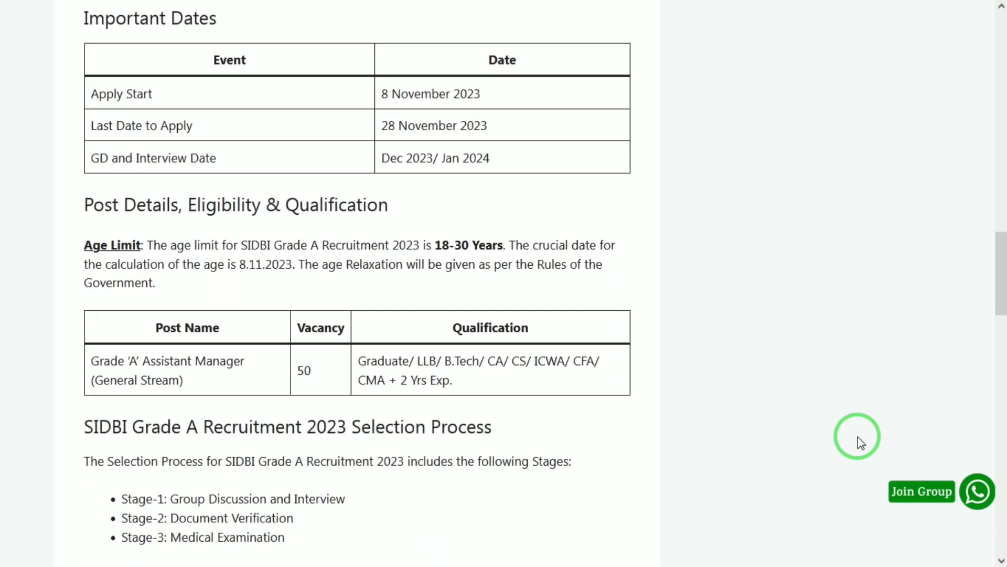
scroll(861, 442, "down", 2)
scroll(861, 443, "down", 1)
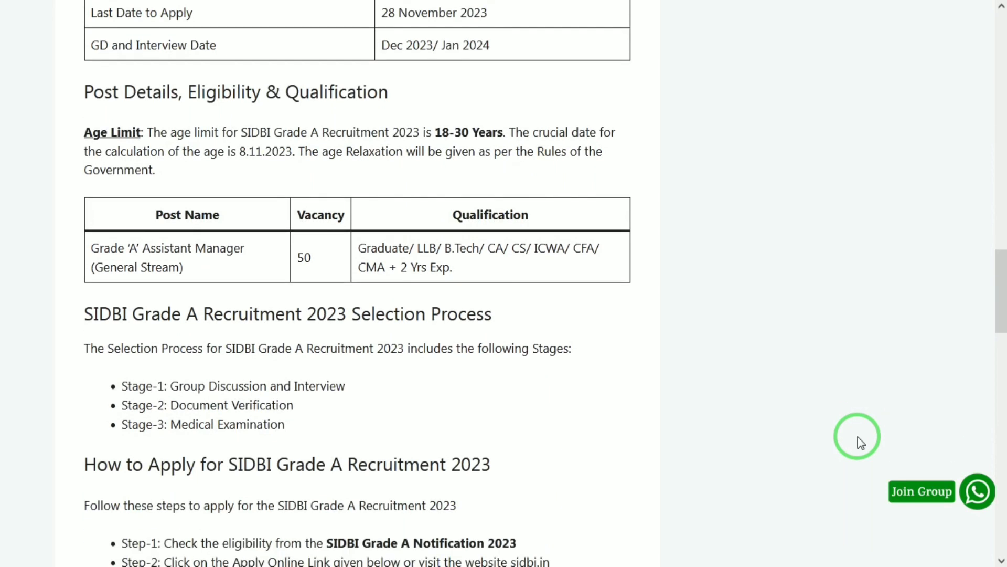
scroll(858, 437, "down", 2)
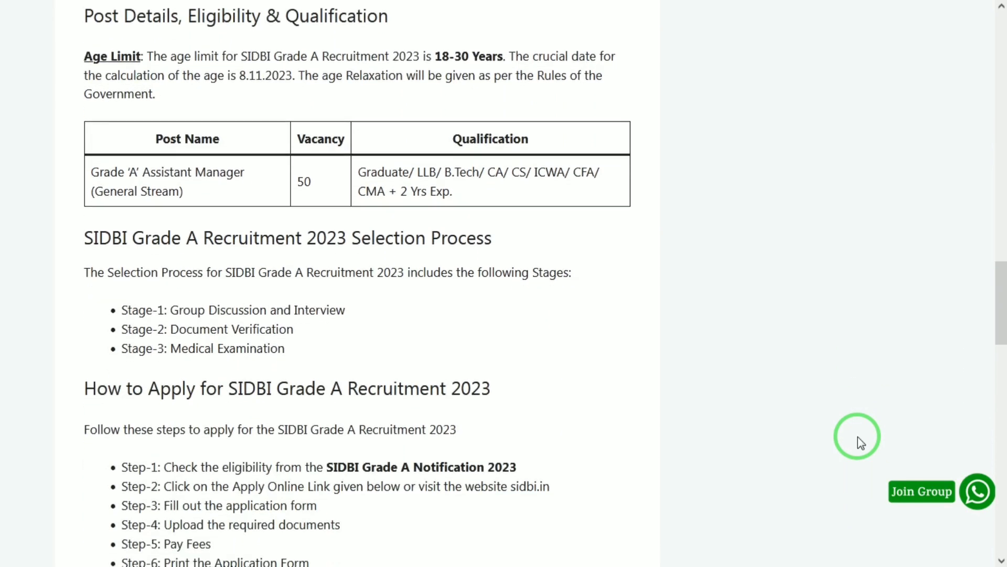
scroll(858, 437, "down", 1)
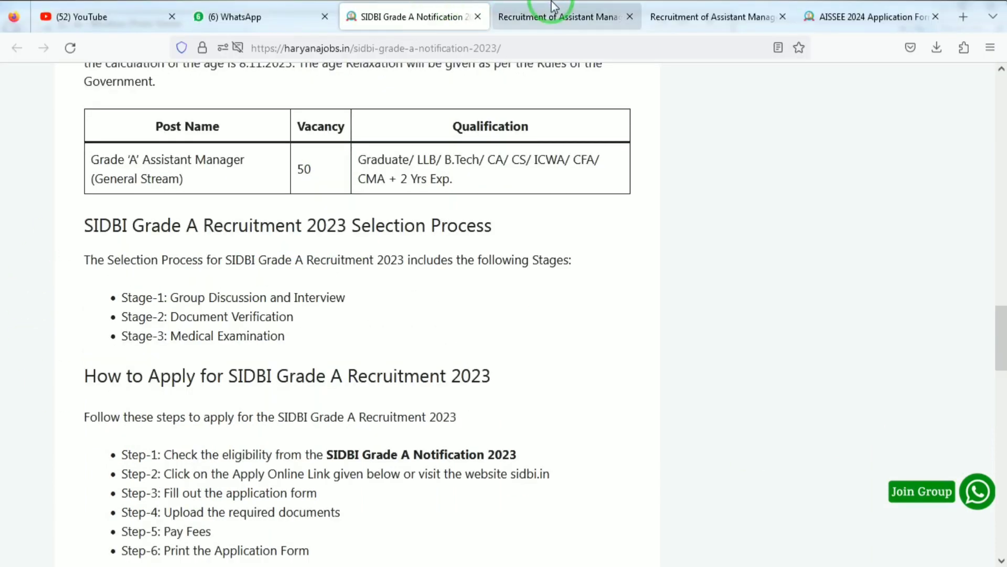
left_click(552, 15)
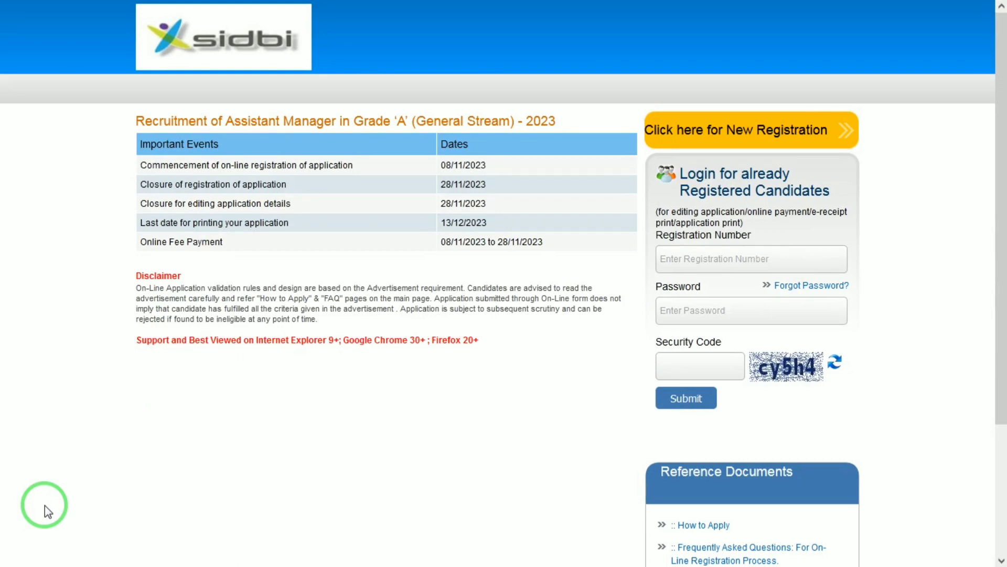
left_click(725, 137)
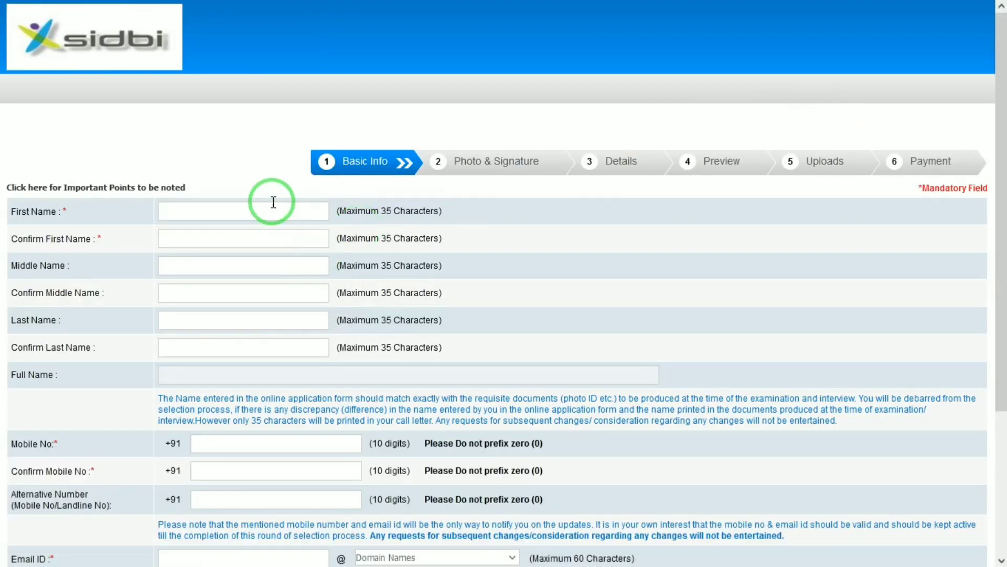
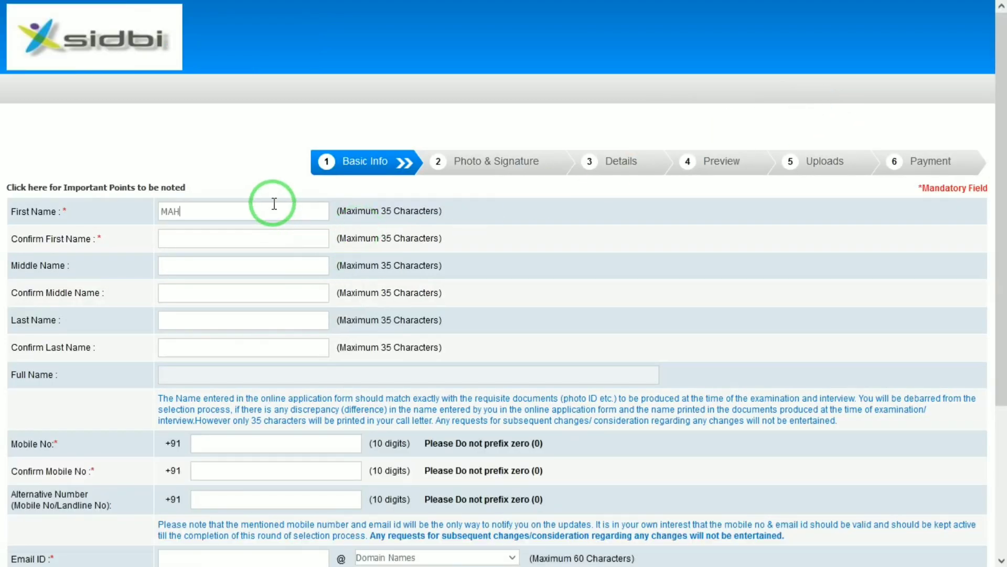
Enter the applicant's first name and last name, each with its confirmation.
key("Tab")
key("Tab")
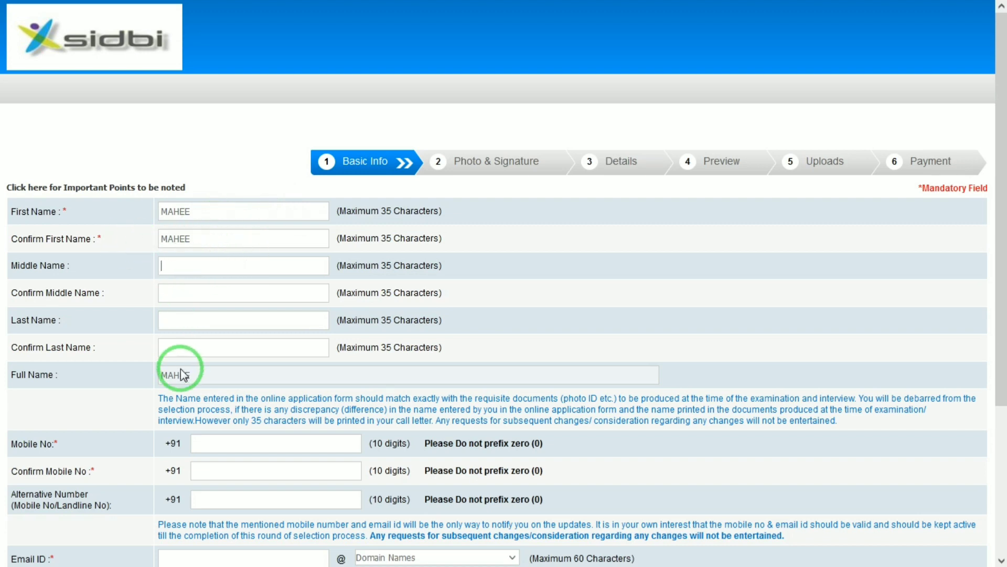
left_click_drag(998, 238, 1000, 308)
left_click(273, 201)
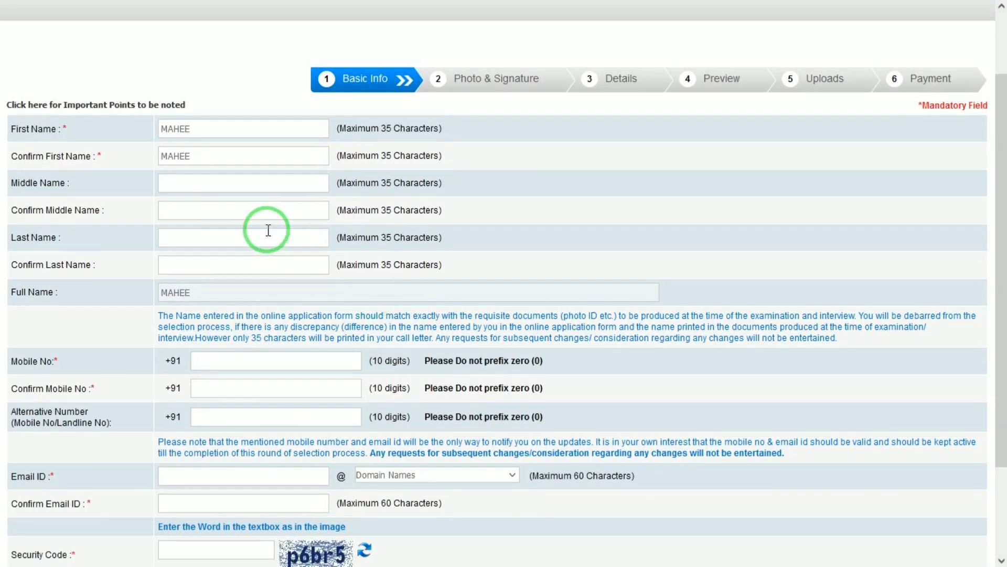
key("Tab")
type("SHARA")
key("BackSpace")
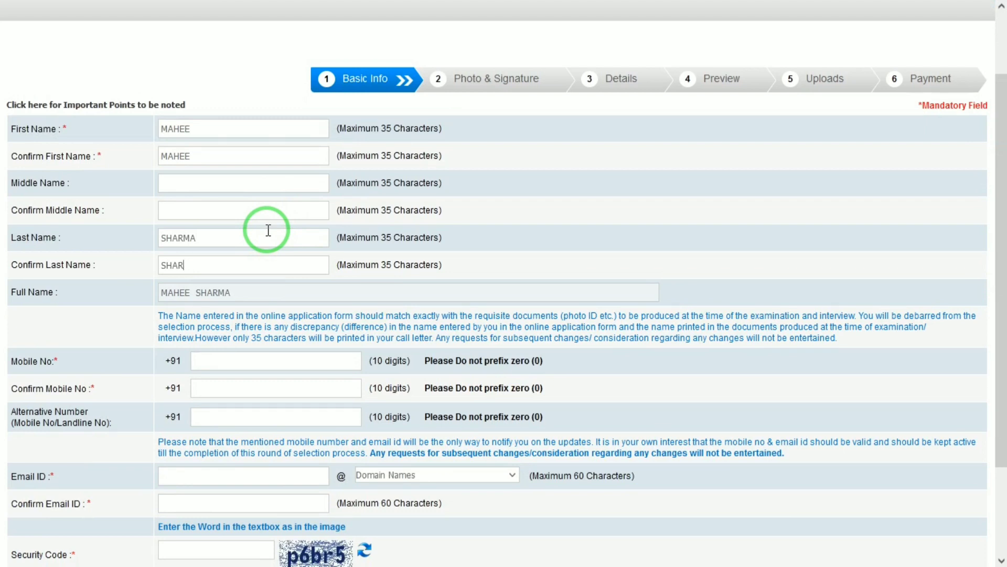
type("MA")
key("Tab")
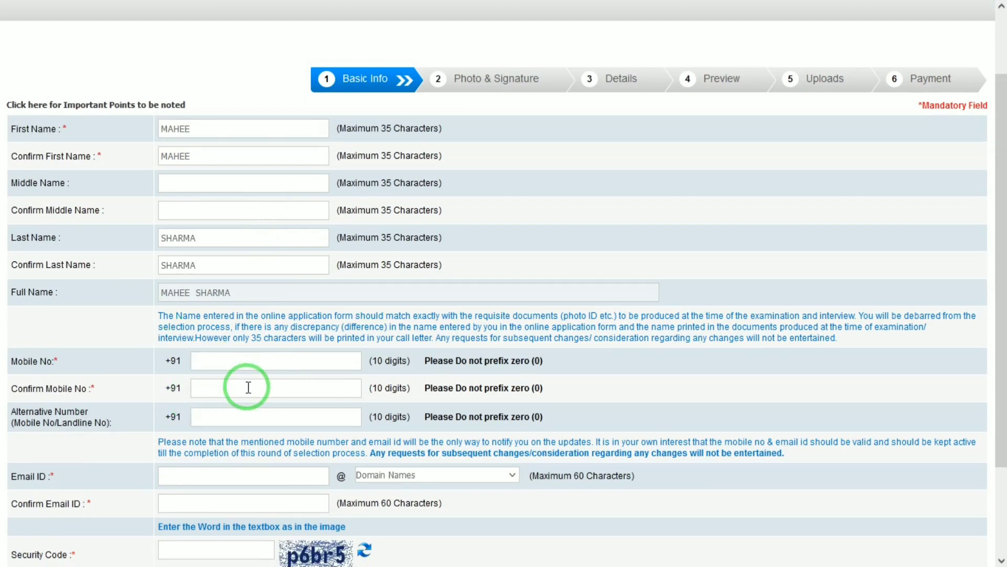
Enter the applicant's e-mail ID and choose the gmail.com domain.
left_click(171, 480)
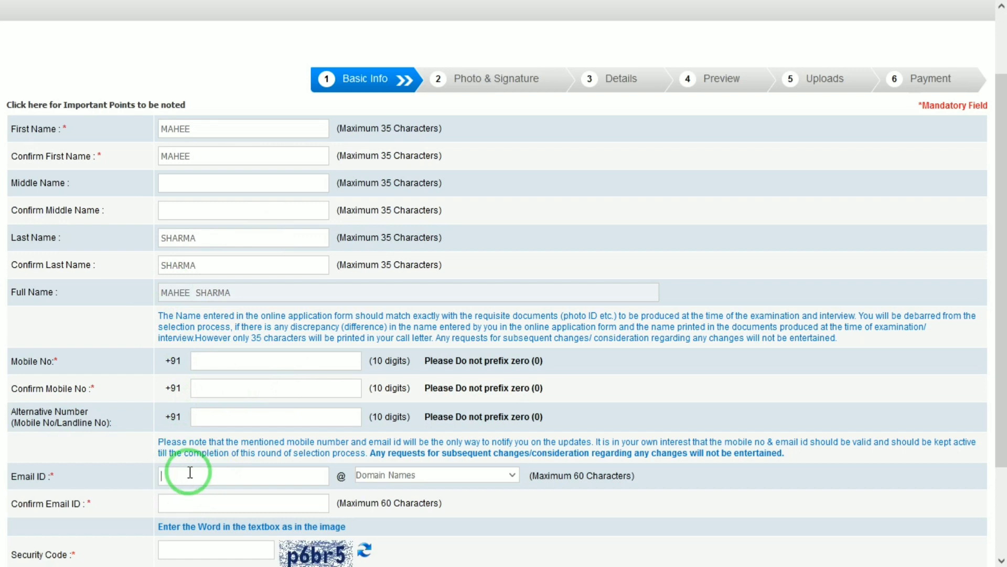
key("Tab")
key("g")
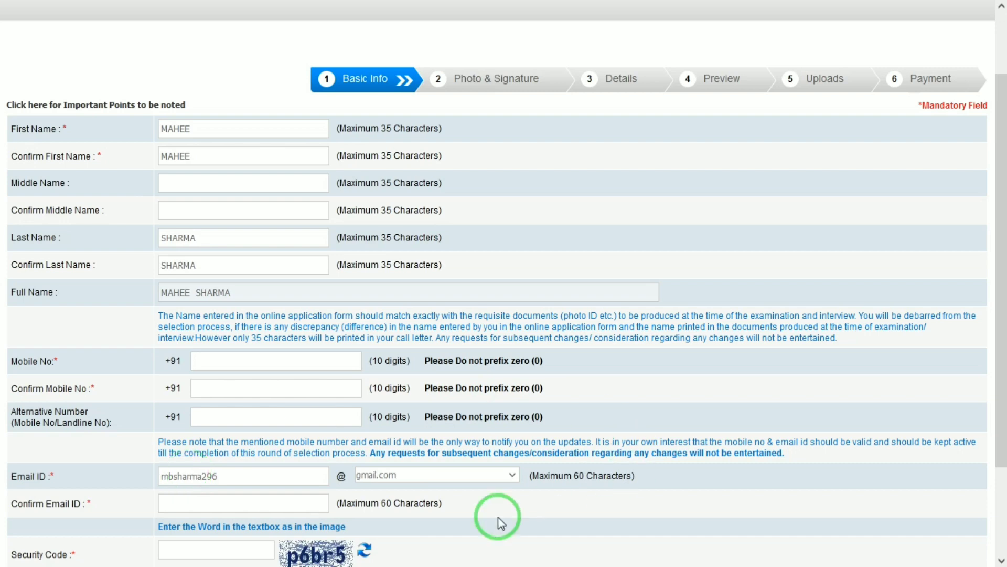
left_click(303, 501)
scroll(981, 428, "down", 2)
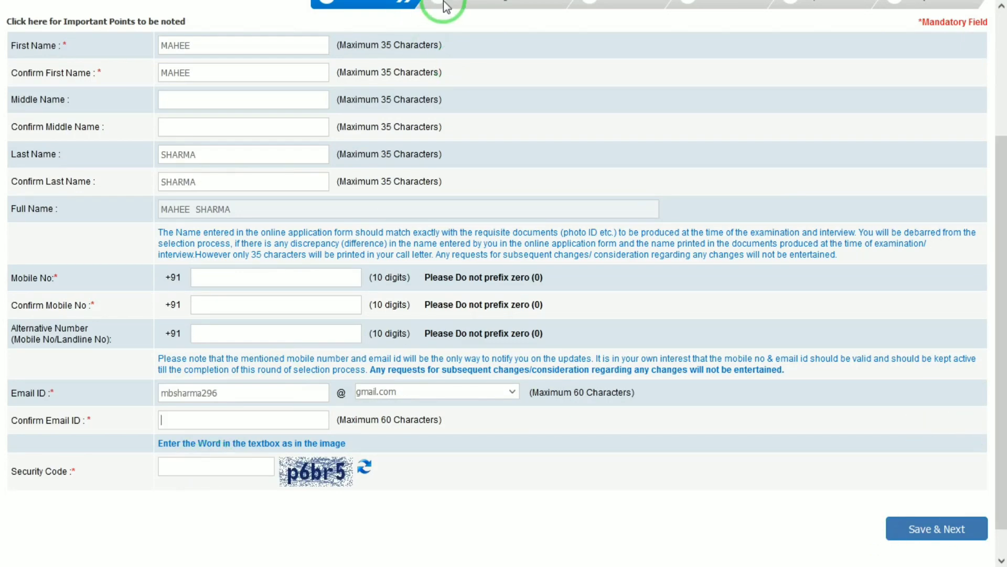
Upload photo file 1 as the candidate's scanned photograph.
mouse_move(445, 2)
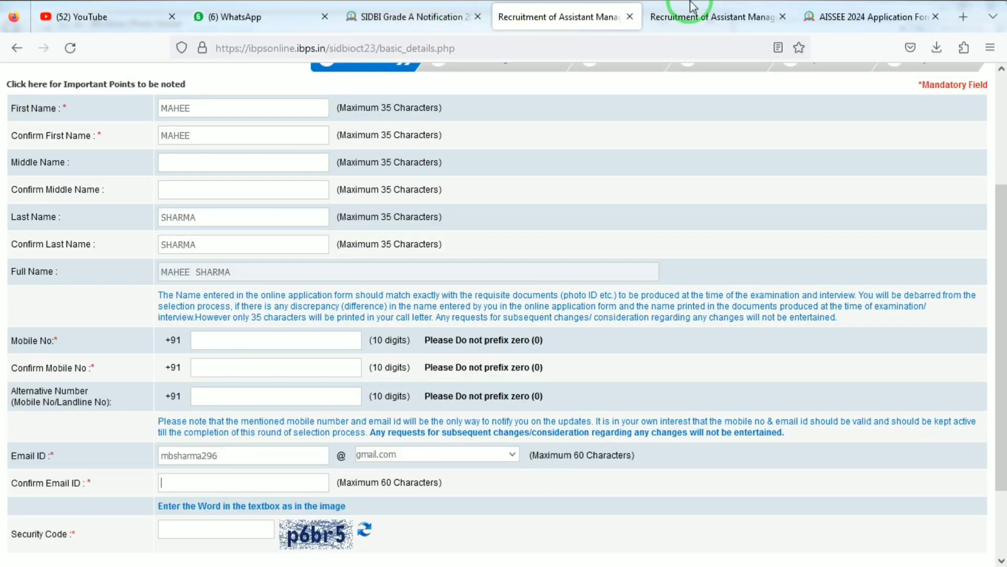
left_click(692, 7)
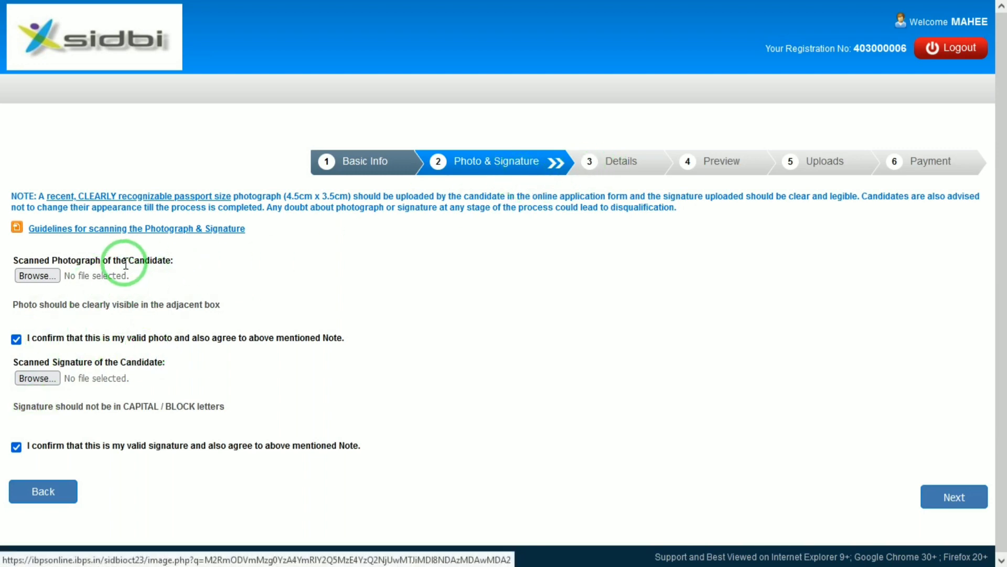
left_click(36, 275)
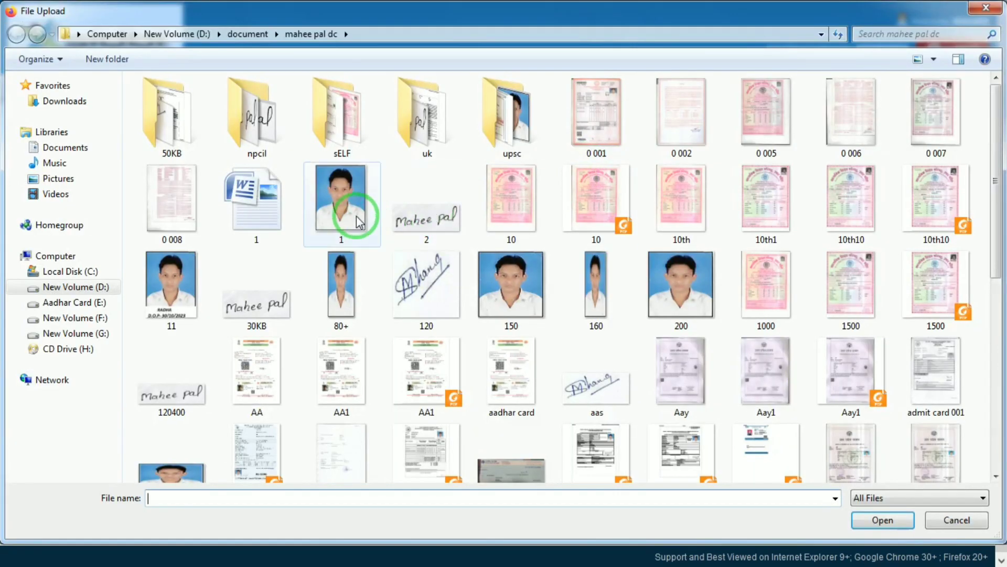
double_click(358, 221)
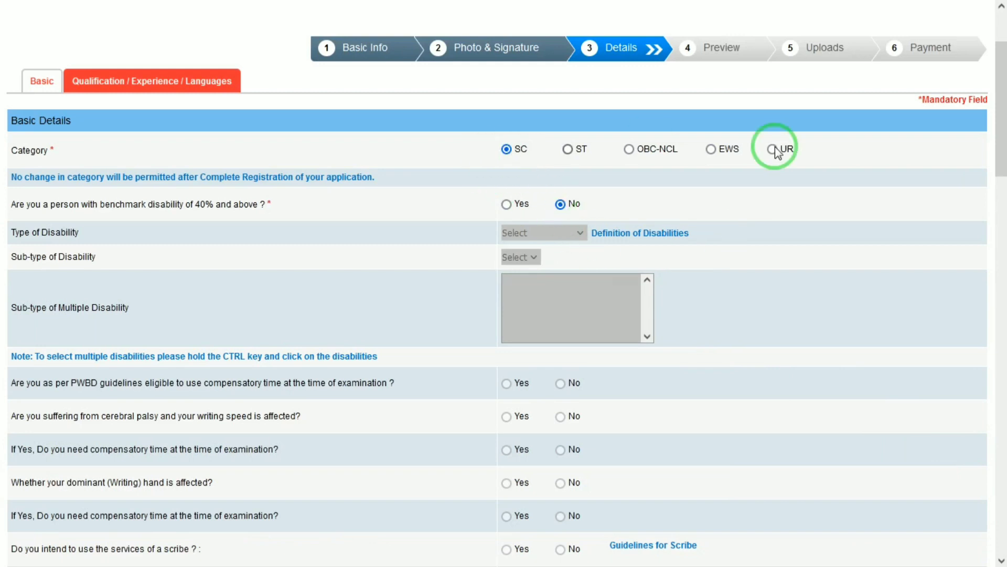
Answer No to both the Ex-Serviceman and the SIDBI staff questions.
scroll(1003, 123, "down", 1)
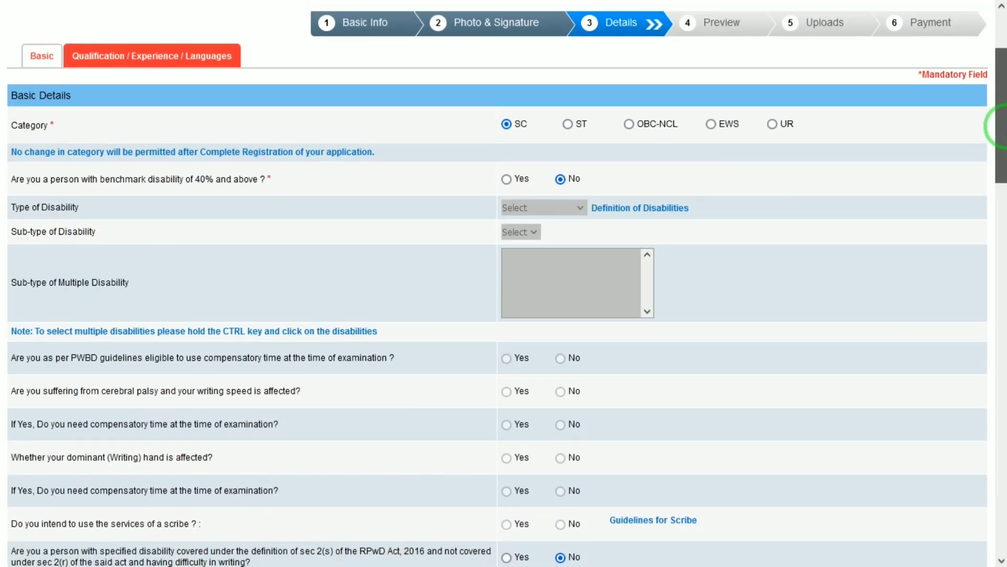
scroll(999, 123, "down", 1)
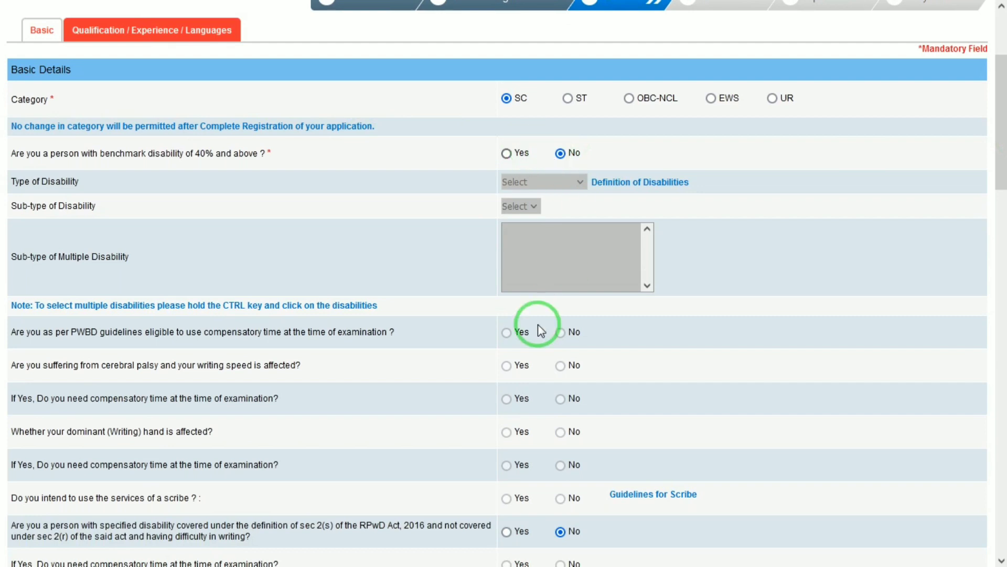
left_click_drag(998, 148, 999, 218)
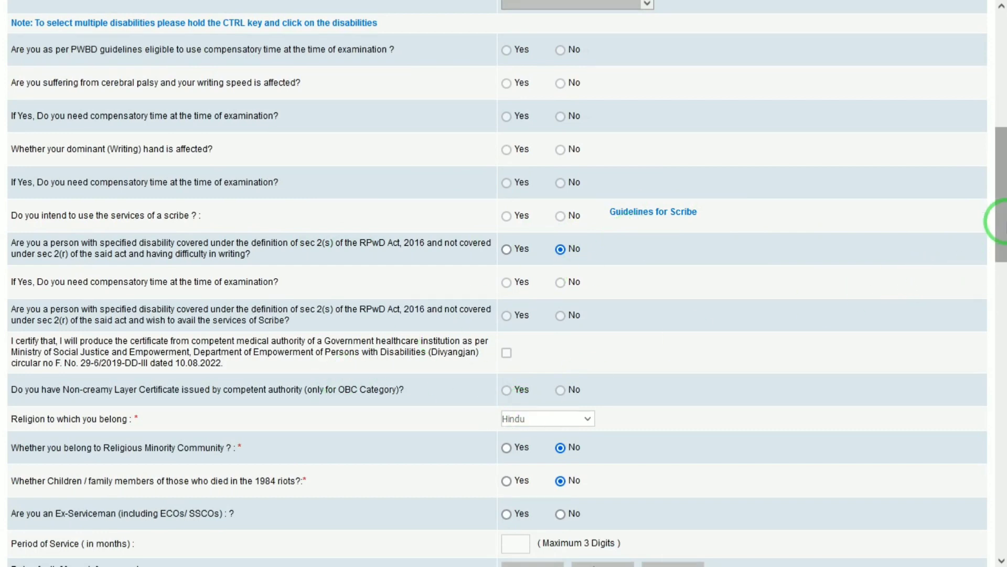
left_click_drag(1000, 219, 1000, 257)
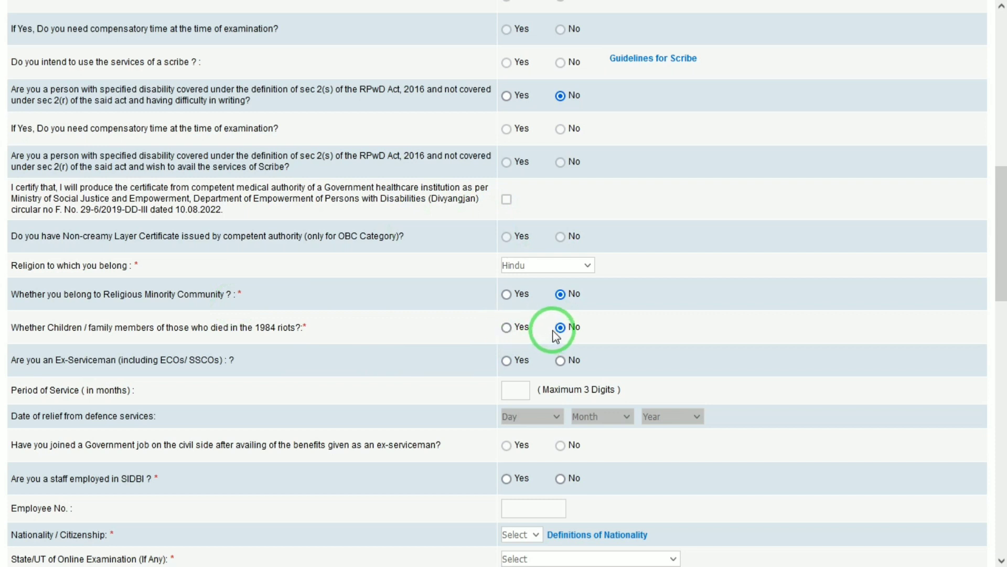
left_click(560, 361)
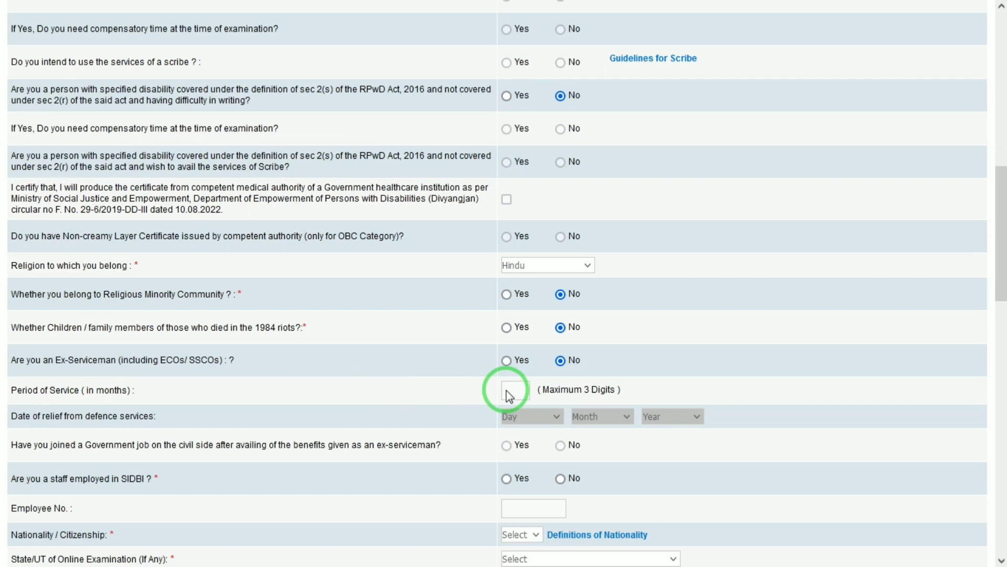
left_click(562, 480)
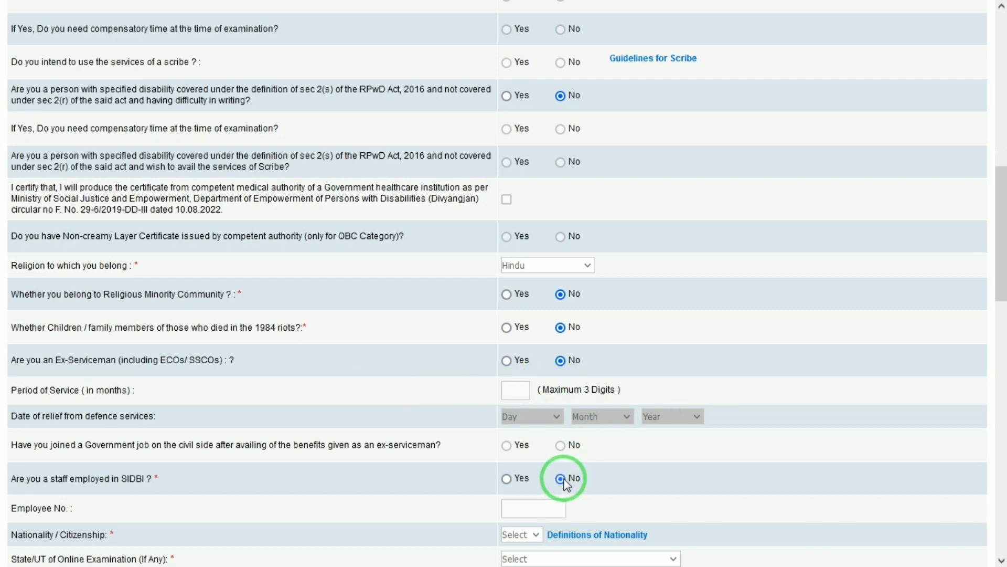
Set nationality to Indian and the online exam state to Uttar Pradesh.
left_click_drag(1001, 219, 1002, 287)
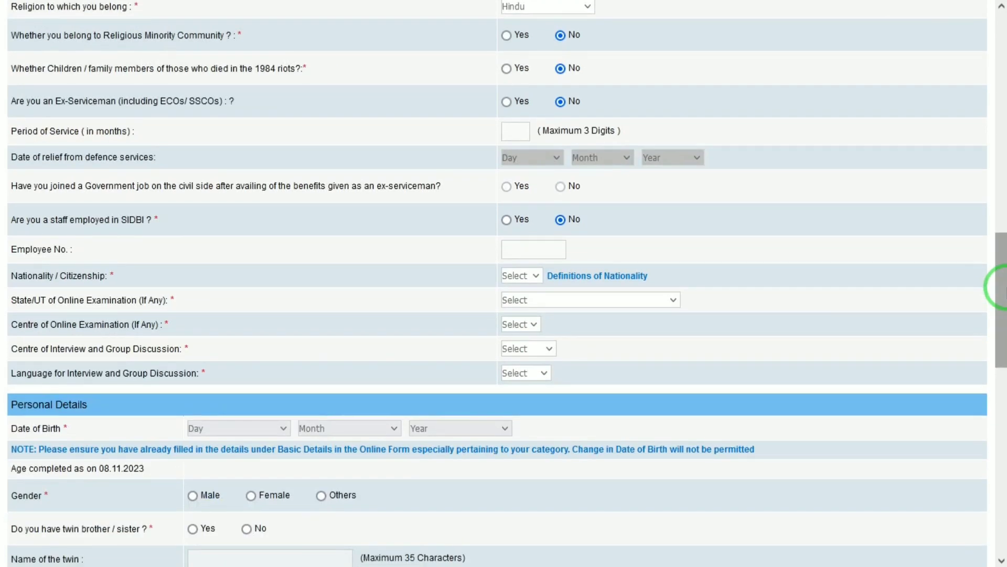
left_click(525, 277)
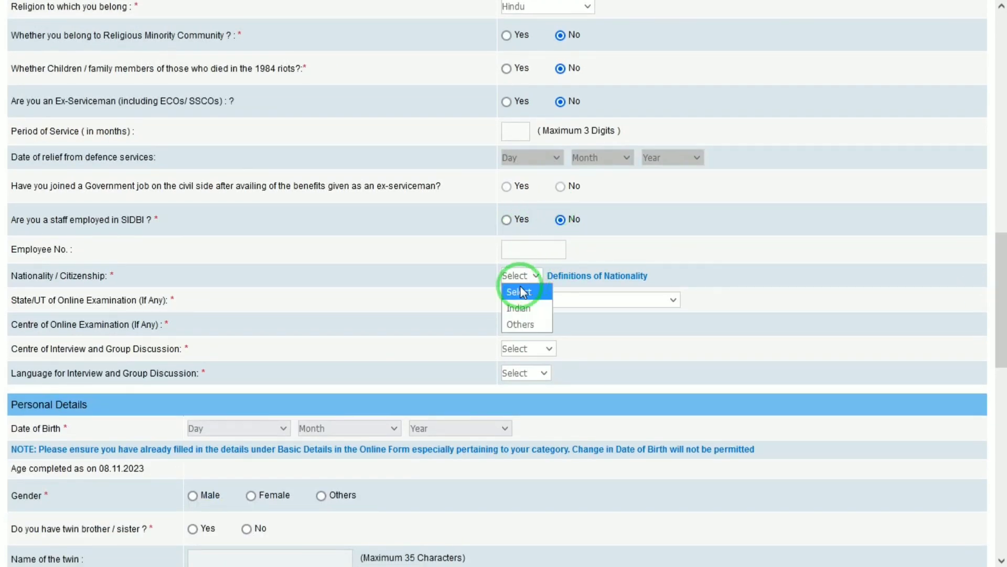
left_click(520, 309)
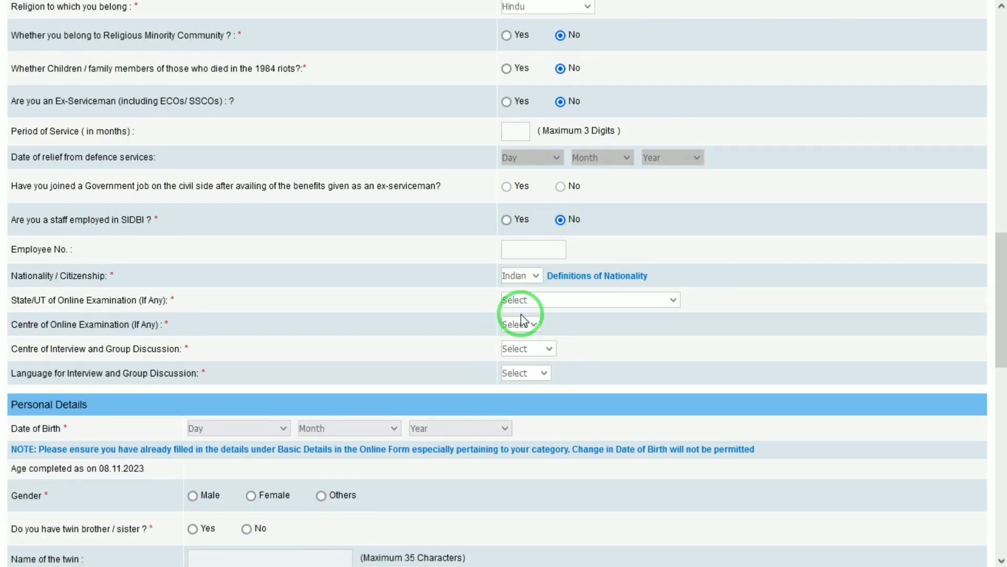
left_click(558, 302)
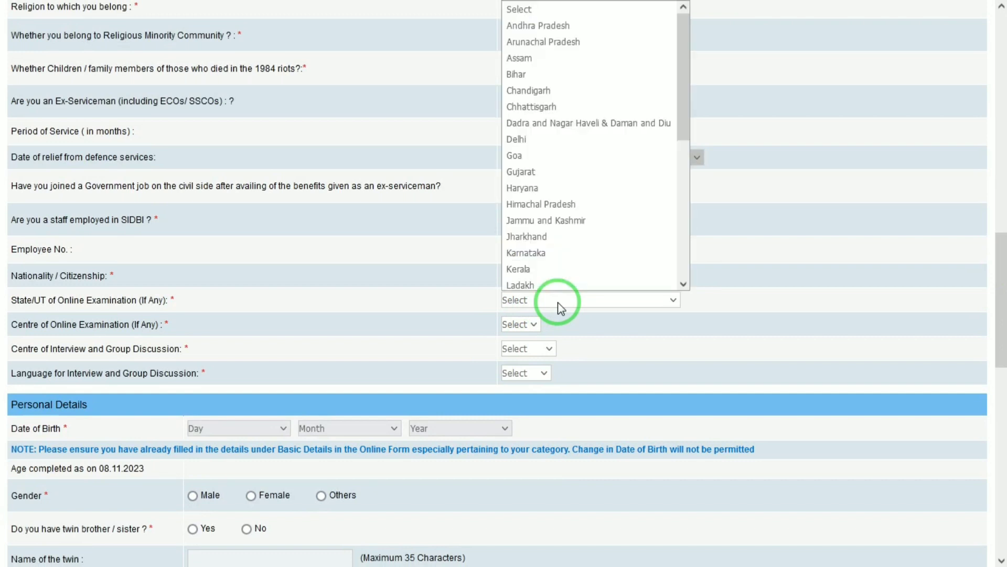
key("u")
key("u")
key("Return")
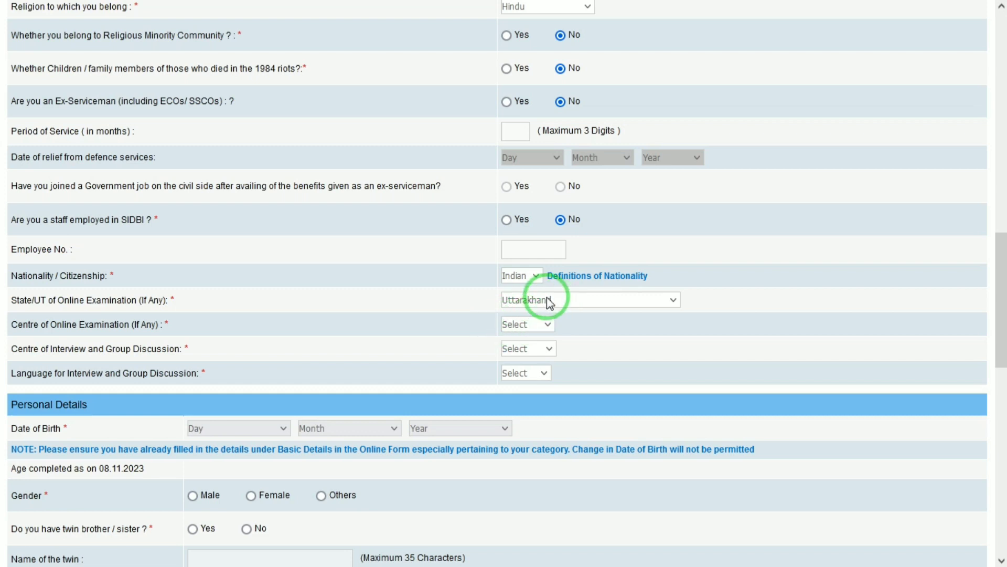
left_click(549, 303)
key("Down")
key("Return")
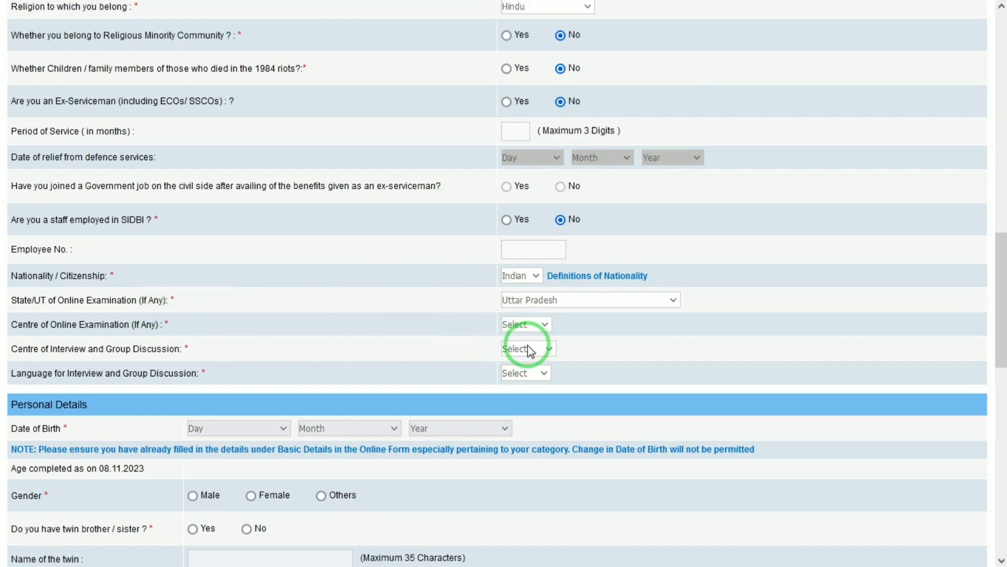
Choose Lucknow as exam centre, Kolkata as interview centre, and HINDI as interview language.
left_click(524, 324)
left_click(522, 342)
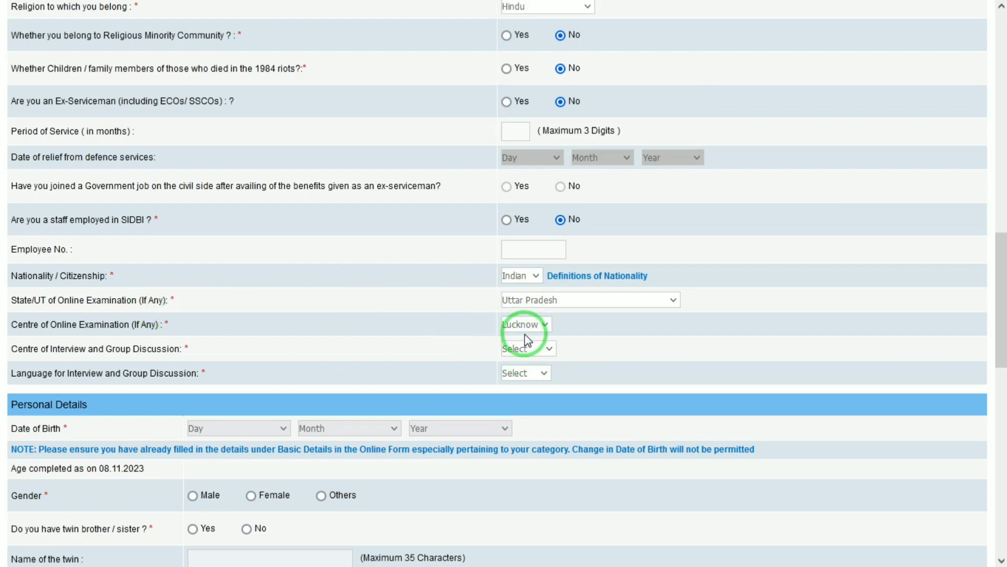
left_click(517, 347)
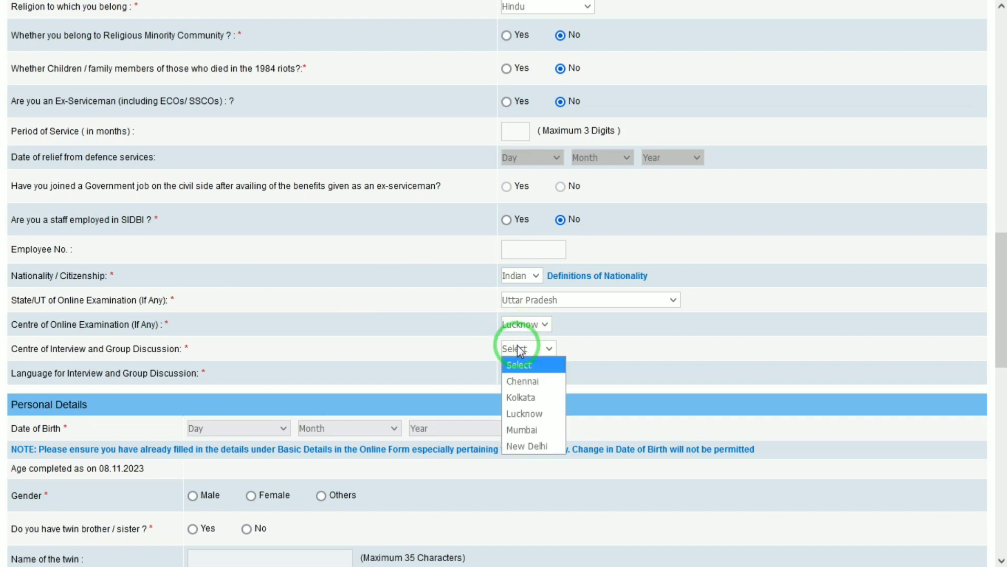
left_click(524, 397)
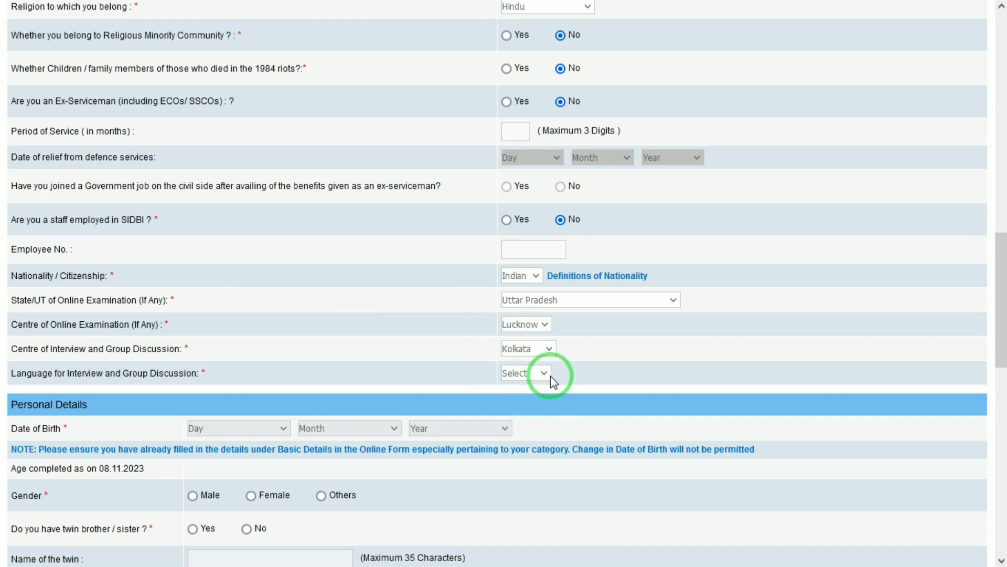
left_click(543, 373)
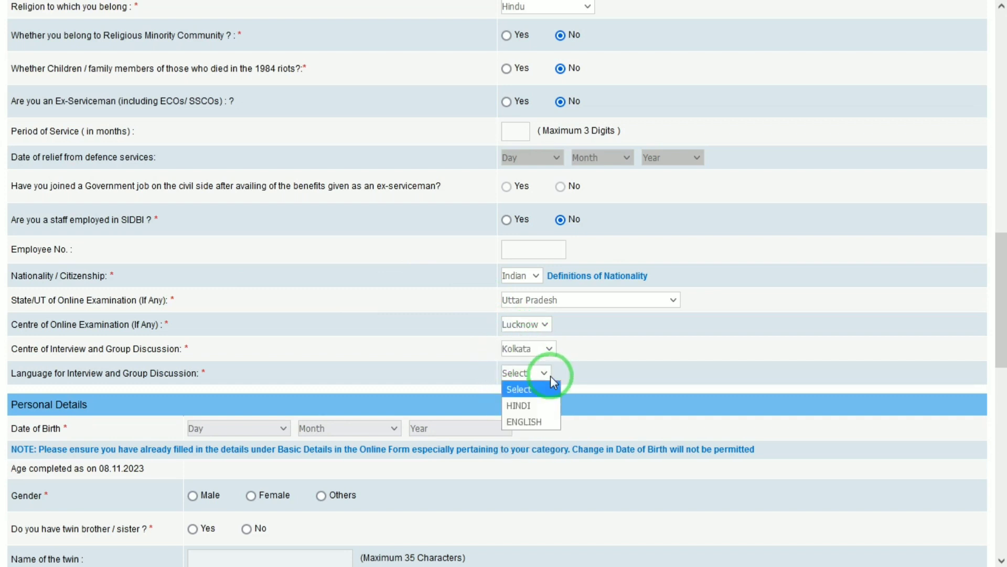
left_click(527, 413)
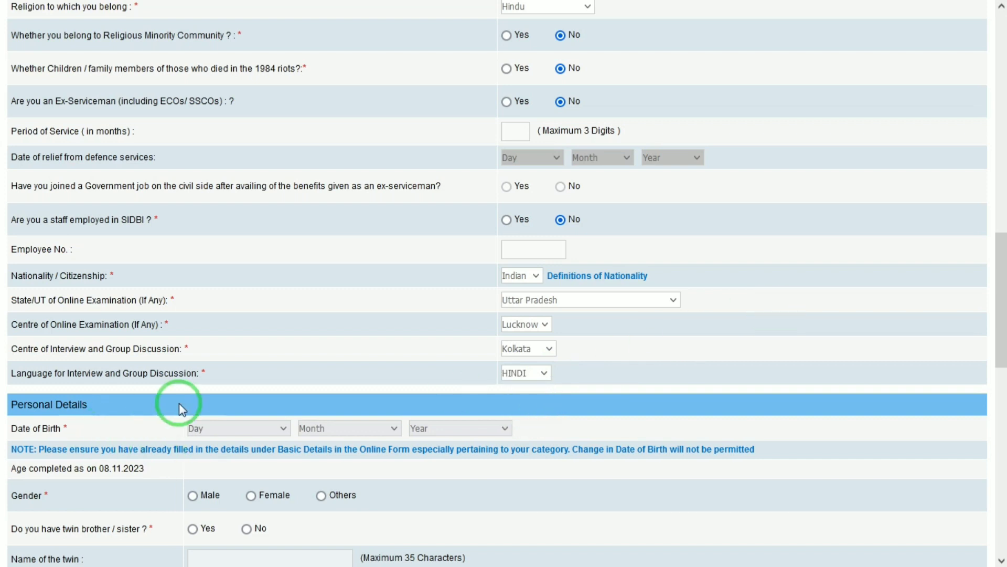
Set the date of birth to 01 January 2000.
left_click(226, 430)
key("Down")
key("Return")
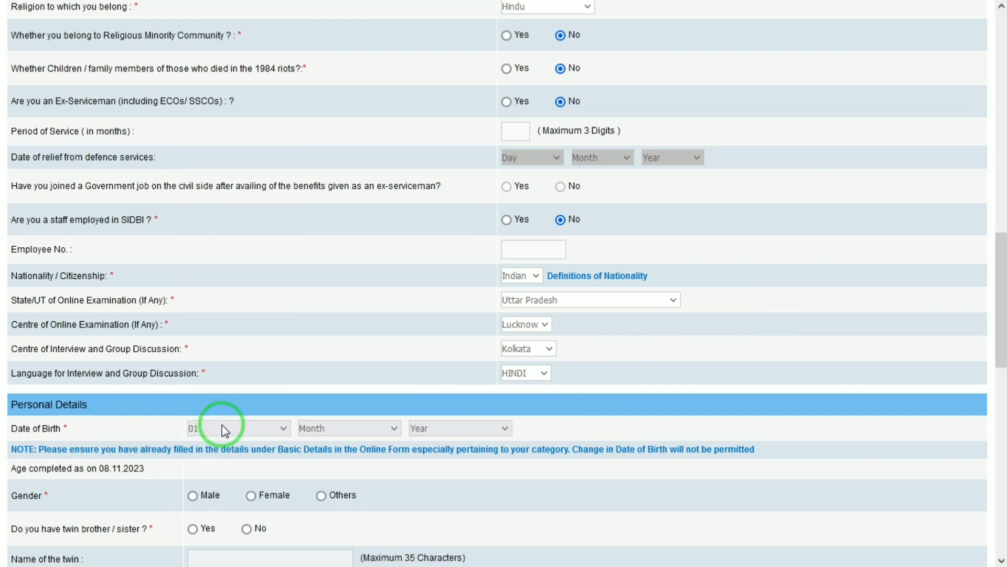
key("Tab")
key("Down")
key("Tab")
type("2002")
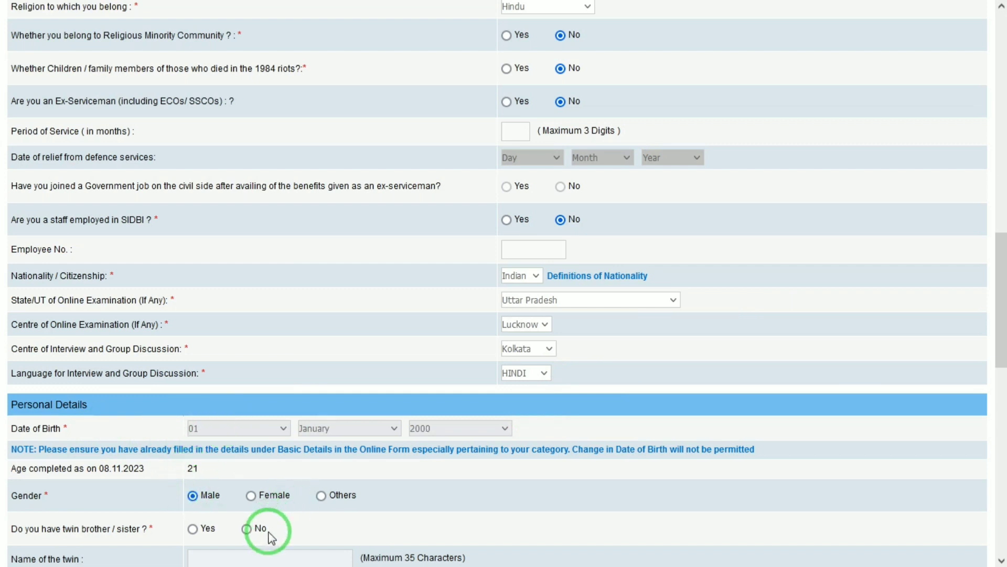
Answer No to having a twin and set marital status to Unmarried.
left_click(246, 529)
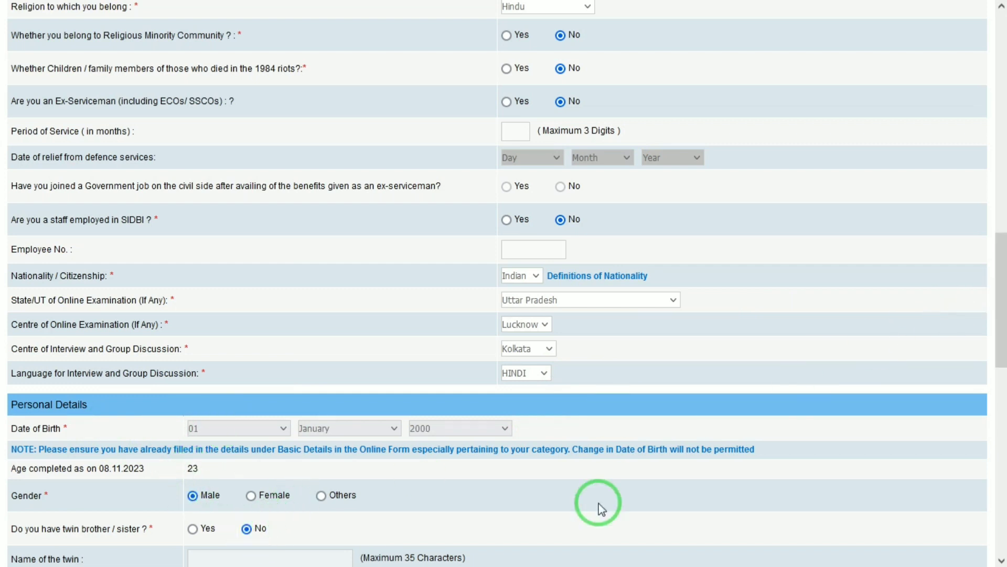
scroll(598, 501, "down", 1)
left_click(234, 557)
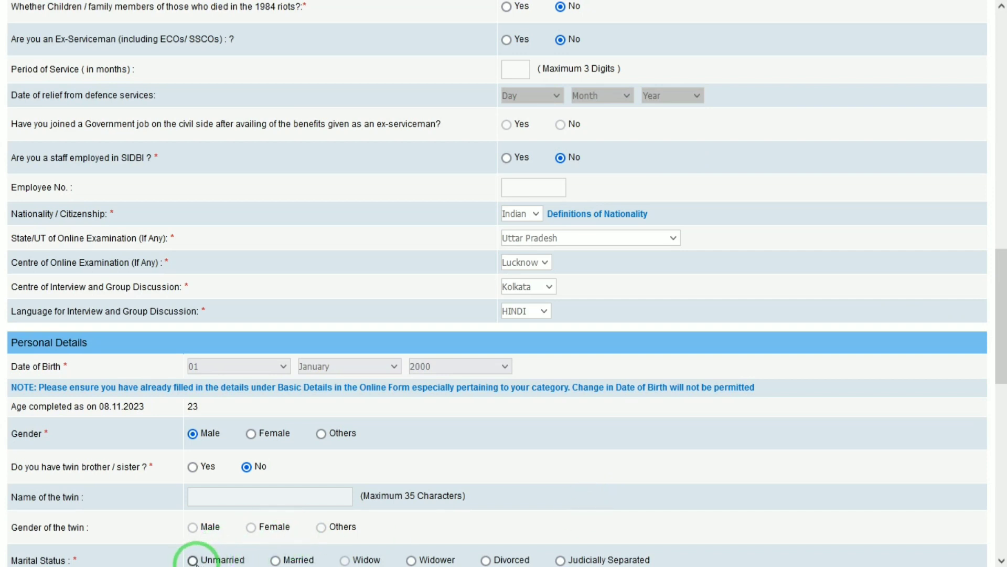
scroll(974, 487, "down", 8)
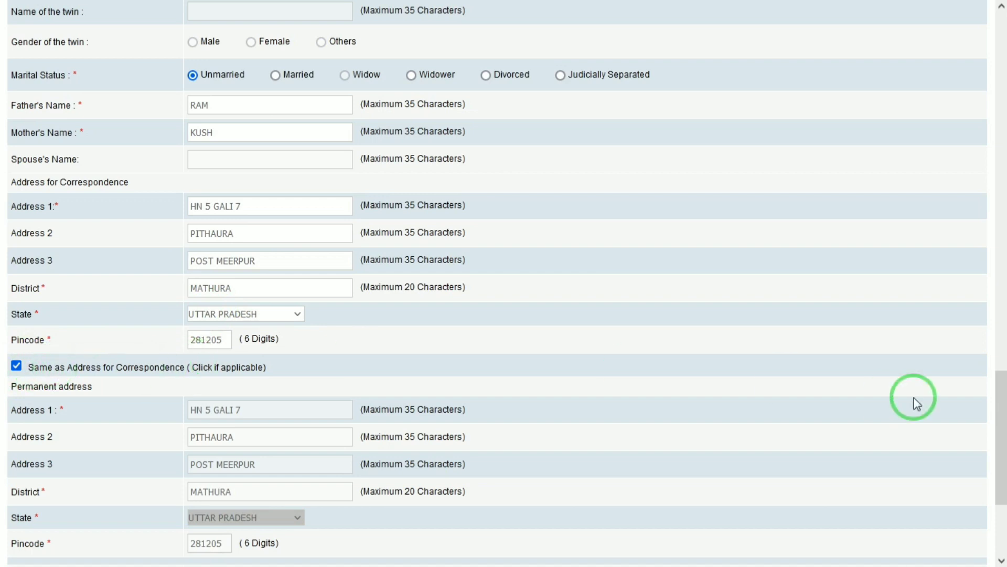
Keep Correspondence Address for GST invoicing, validate the details successfully, and save.
left_click_drag(1000, 411, 1004, 451)
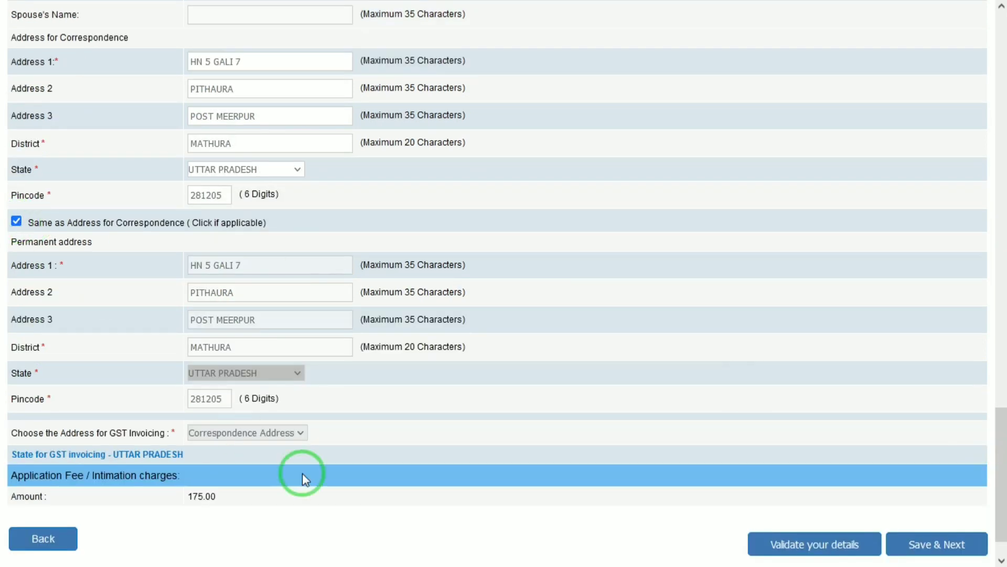
left_click(257, 433)
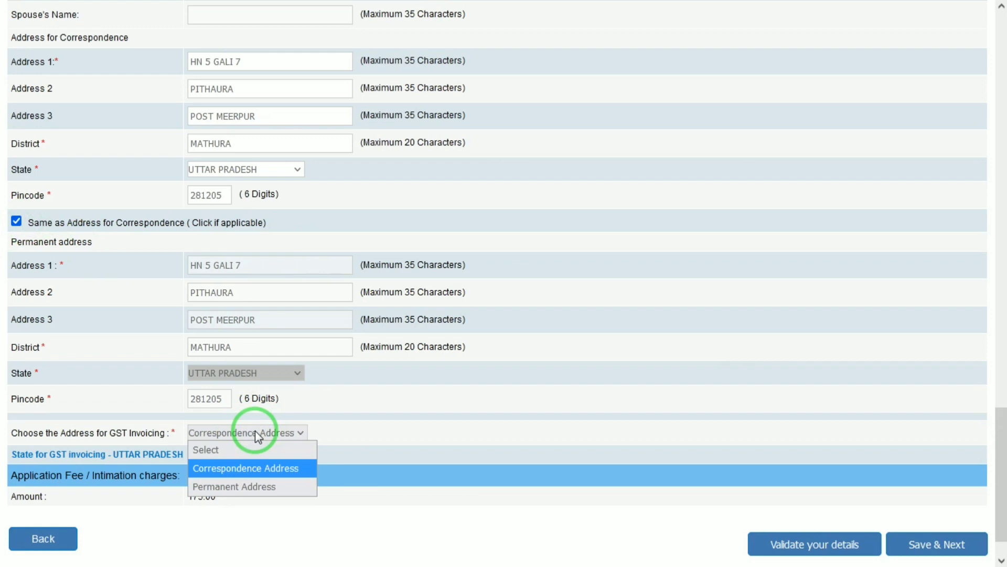
left_click(464, 435)
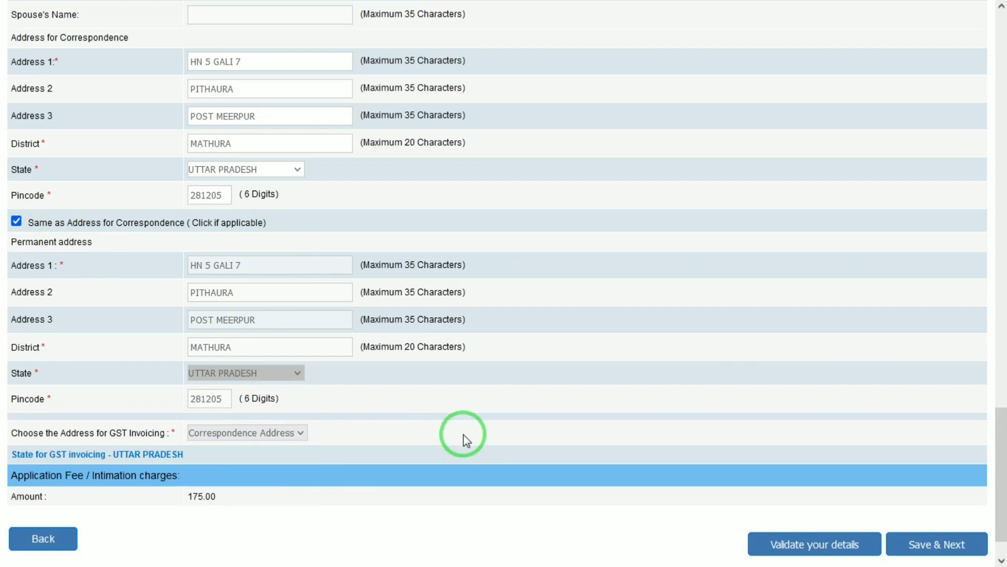
left_click(772, 546)
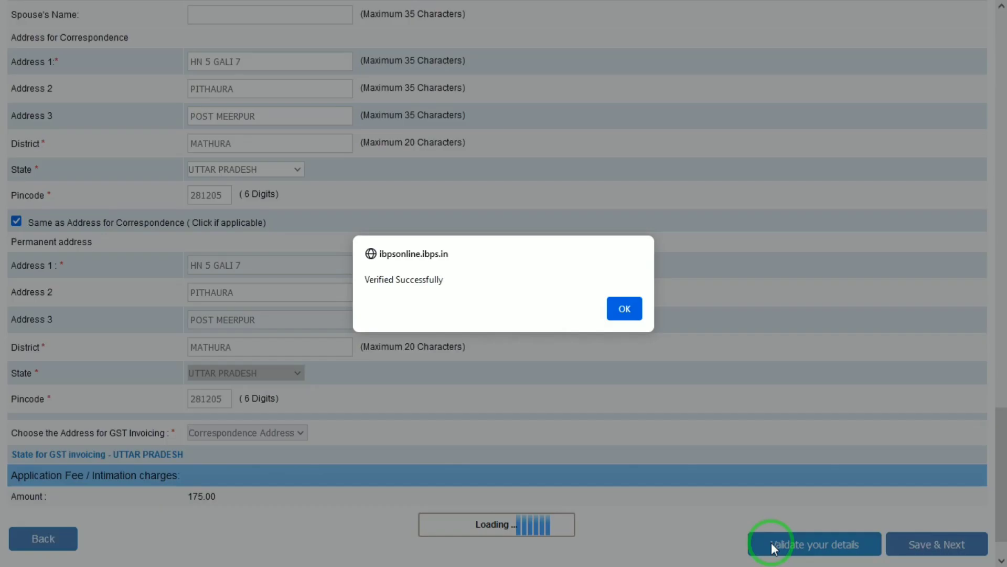
left_click(639, 309)
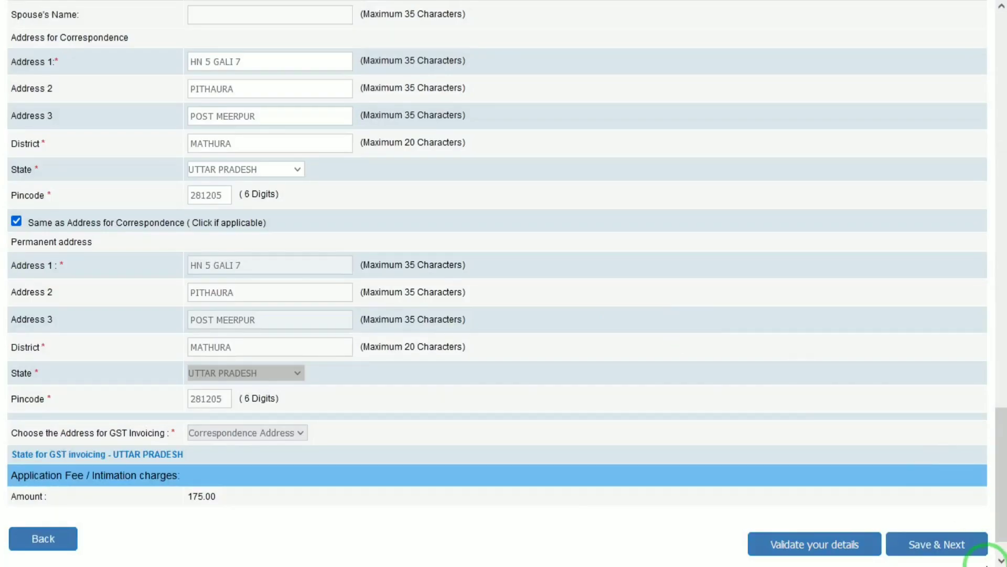
left_click(931, 545)
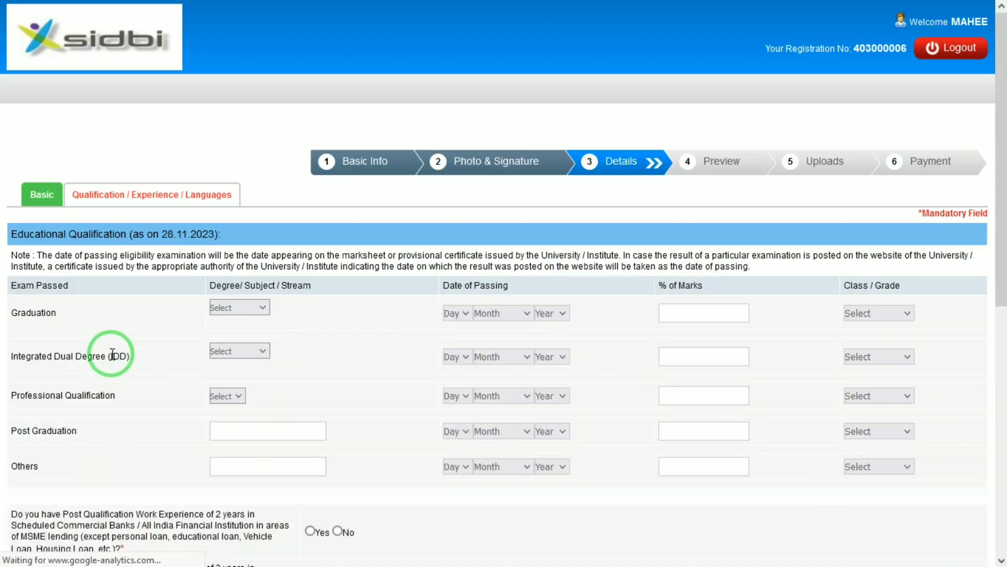
Set the Graduation stream to Commerce with passing date 01 January 2018.
left_click(240, 308)
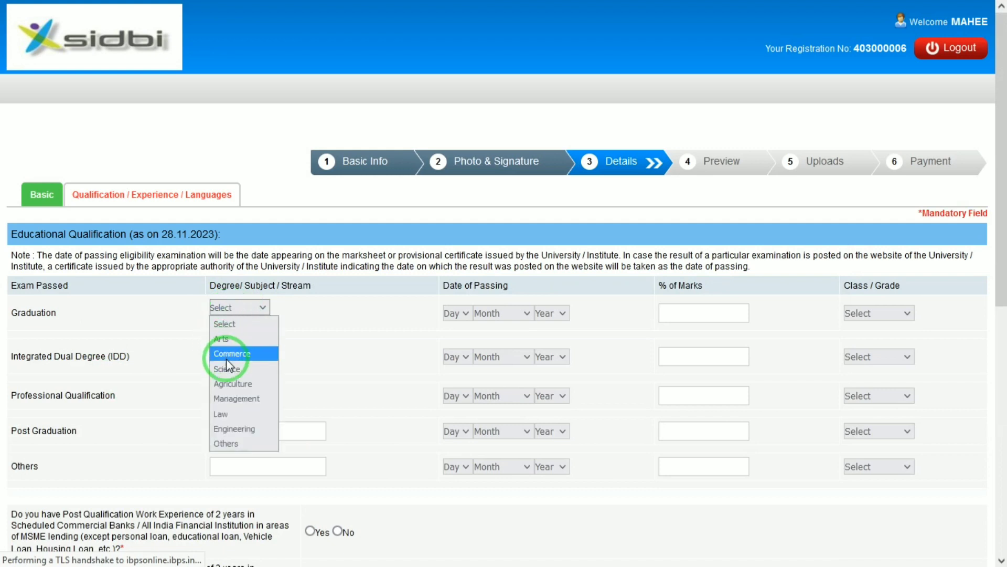
left_click(232, 352)
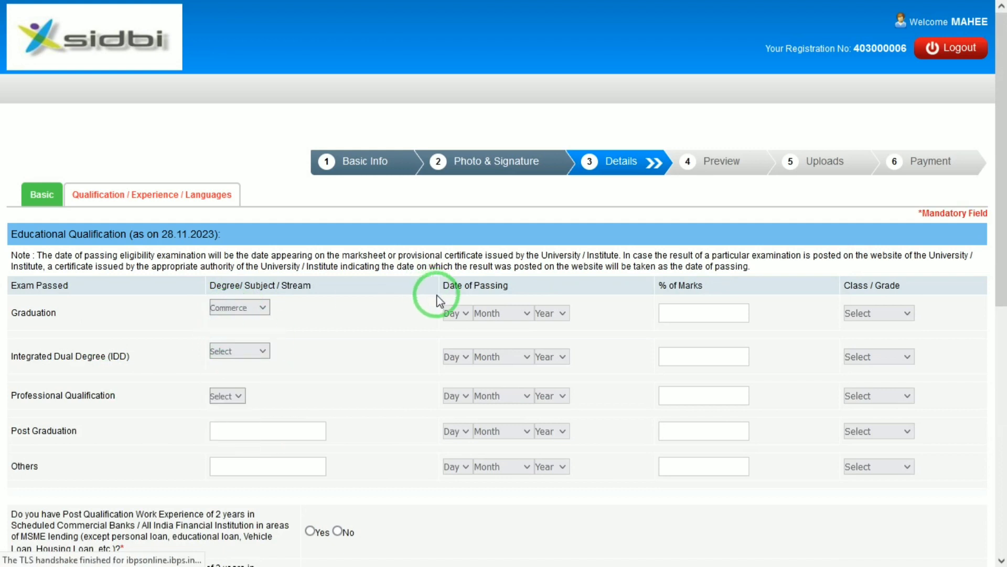
left_click(475, 315)
left_click(465, 317)
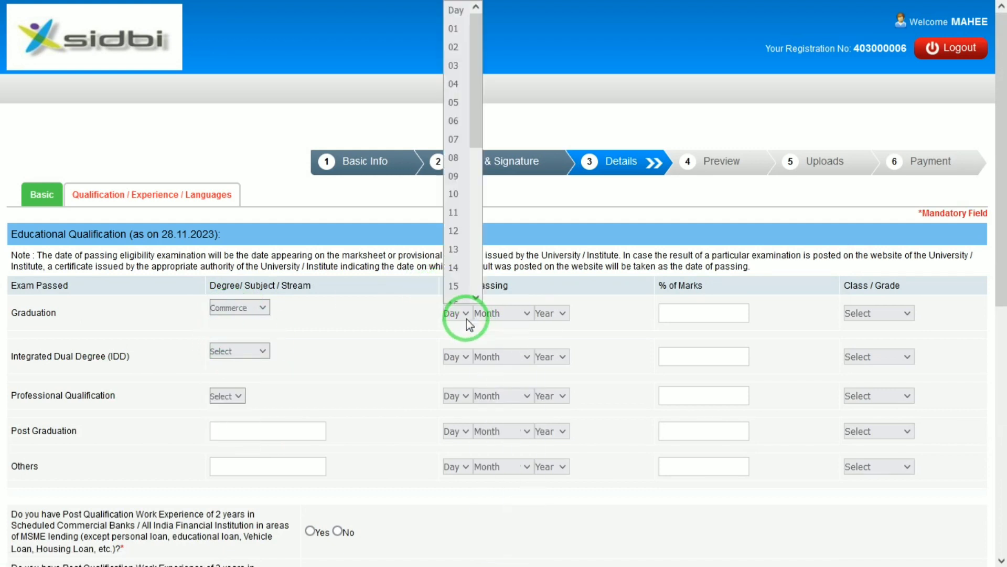
key("Down")
key("Return")
key("Tab")
key("j")
key("Tab")
key("2")
key("0")
key("1")
key("3")
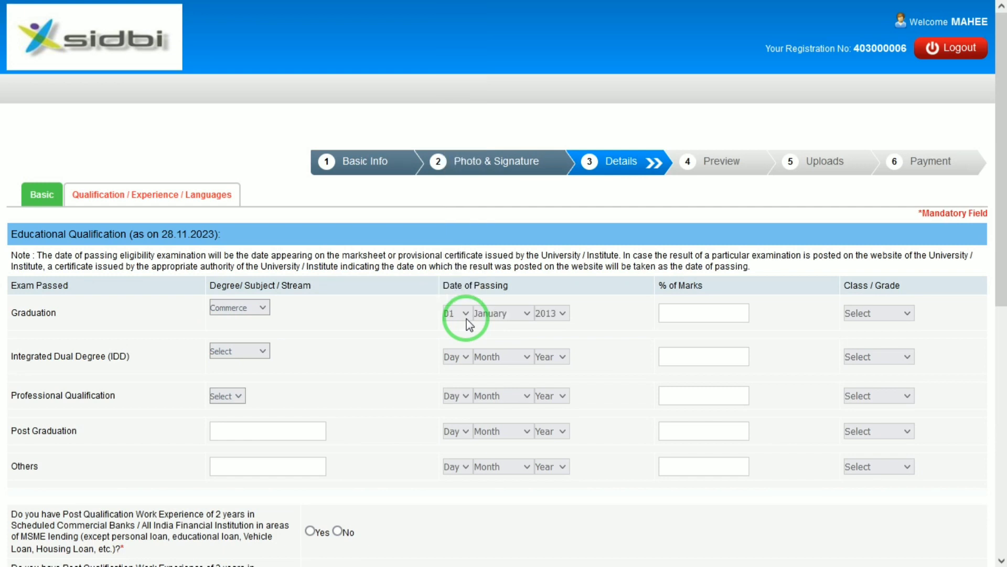
key("Down")
key("Down")
key("Down")
key("Down")
key("Down")
Enter 98.00% marks and First Class for Graduation.
key("Tab")
type("98.00")
key("Tab")
key("f")
Choose CA as the professional qualification and enter 98 as its marks.
left_click(257, 350)
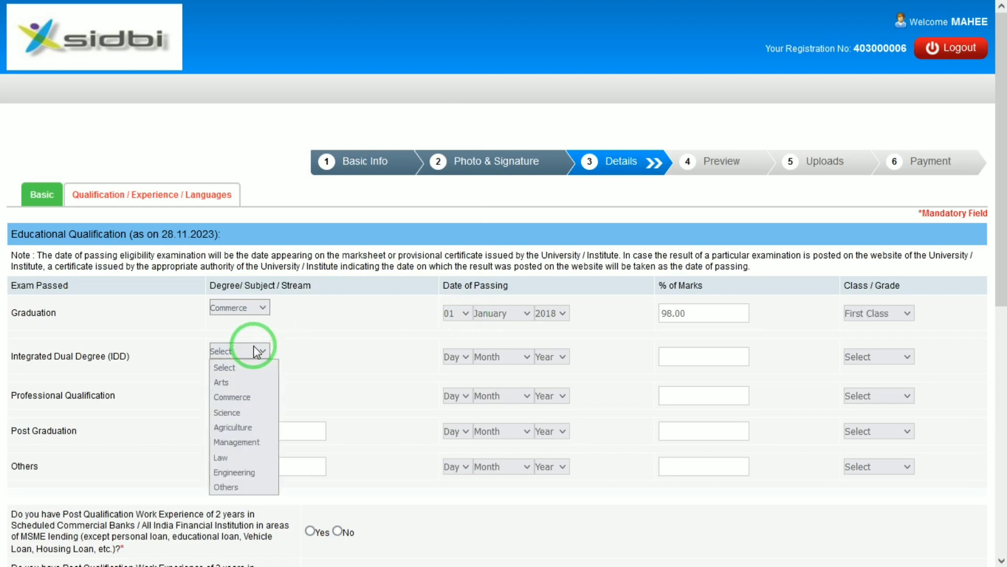
left_click(150, 364)
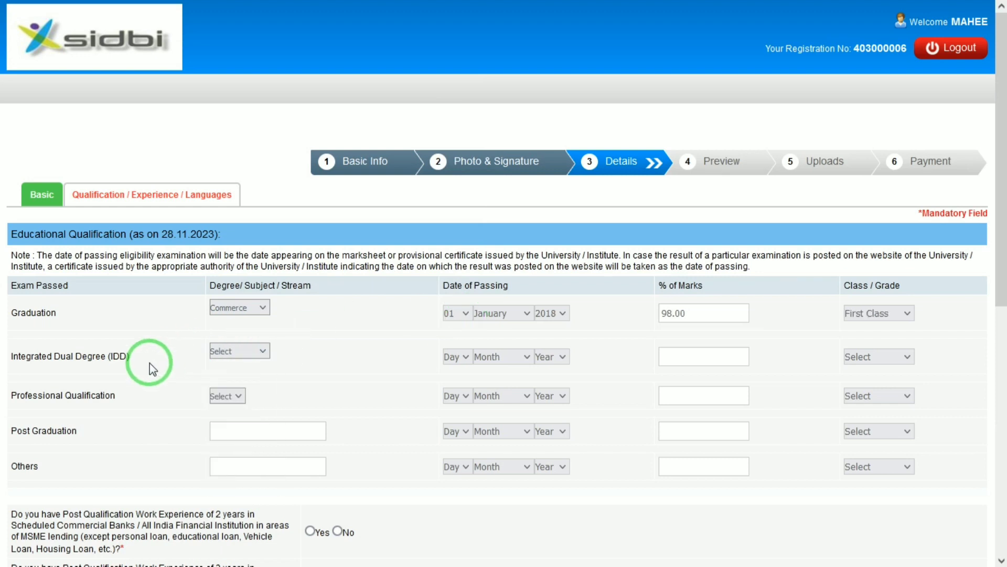
left_click(239, 397)
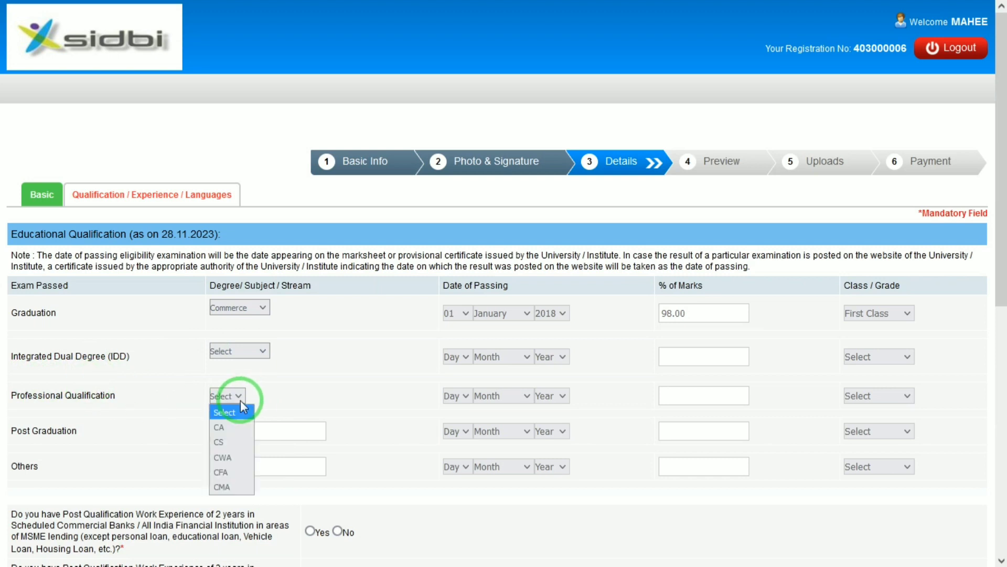
left_click(228, 427)
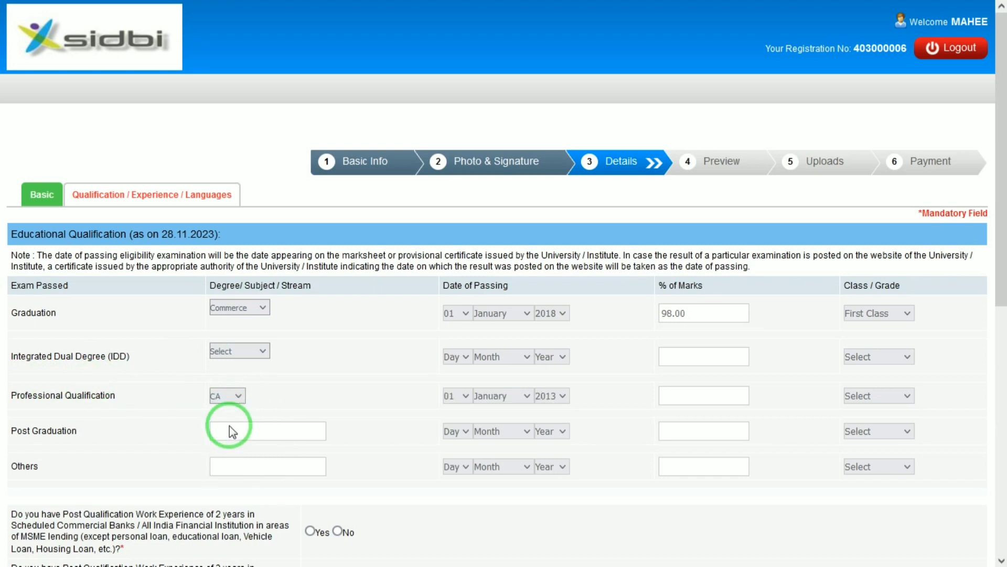
type("98")
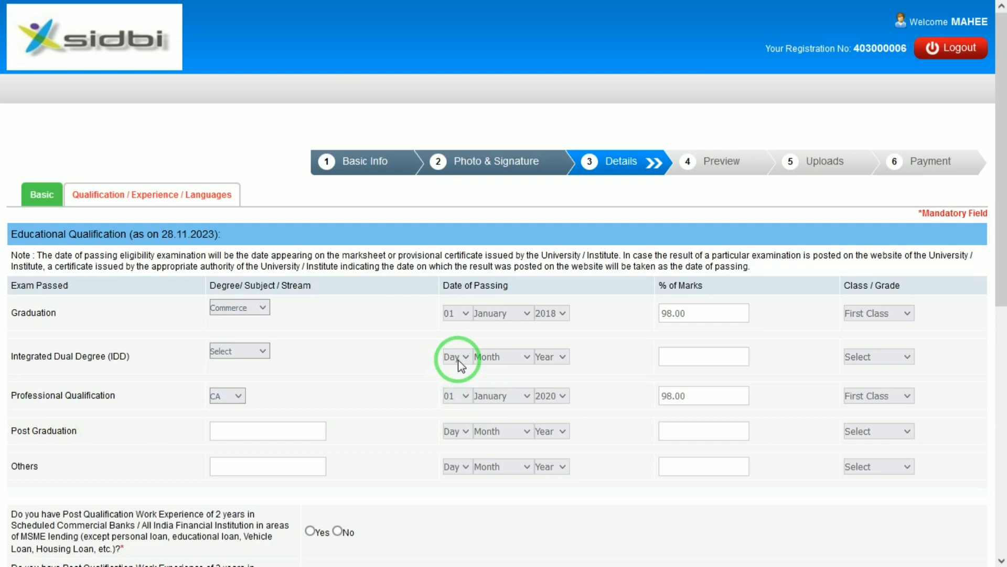
Answer No to NBFC experience and add a present job at HCL as MANAGER.
left_click_drag(1002, 225, 947, 498)
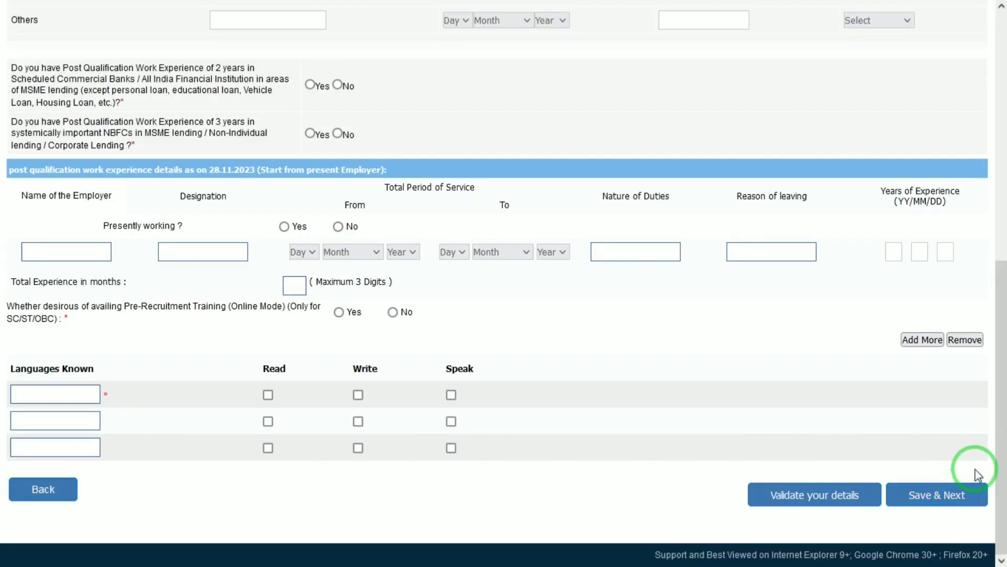
left_click_drag(1002, 332, 1002, 253)
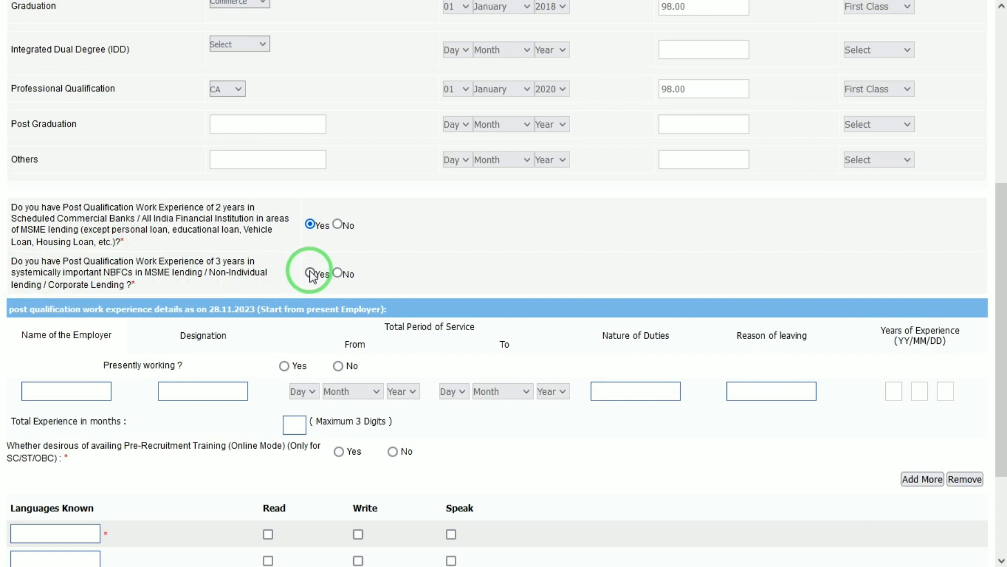
left_click(338, 273)
left_click(61, 388)
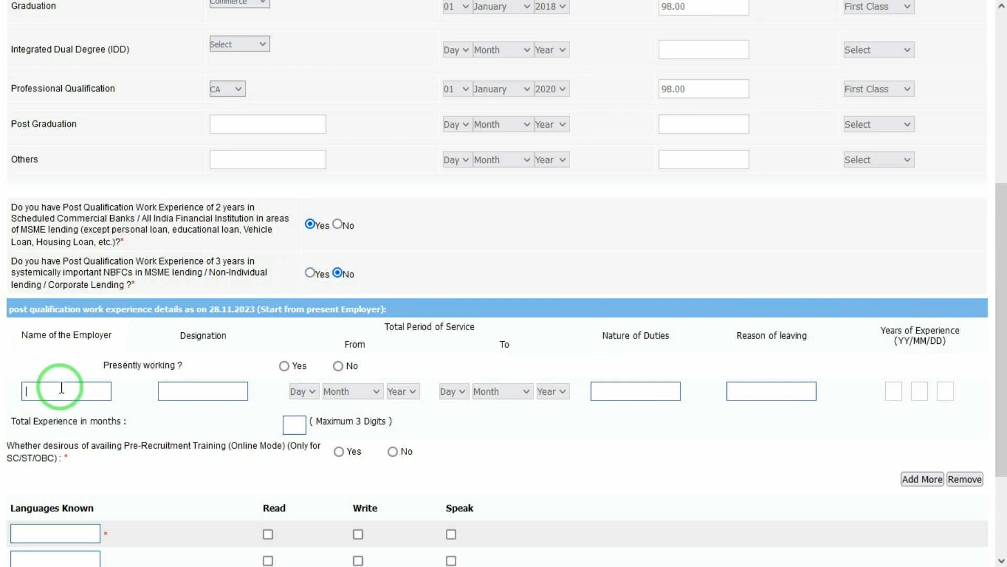
left_click(283, 366)
left_click(96, 396)
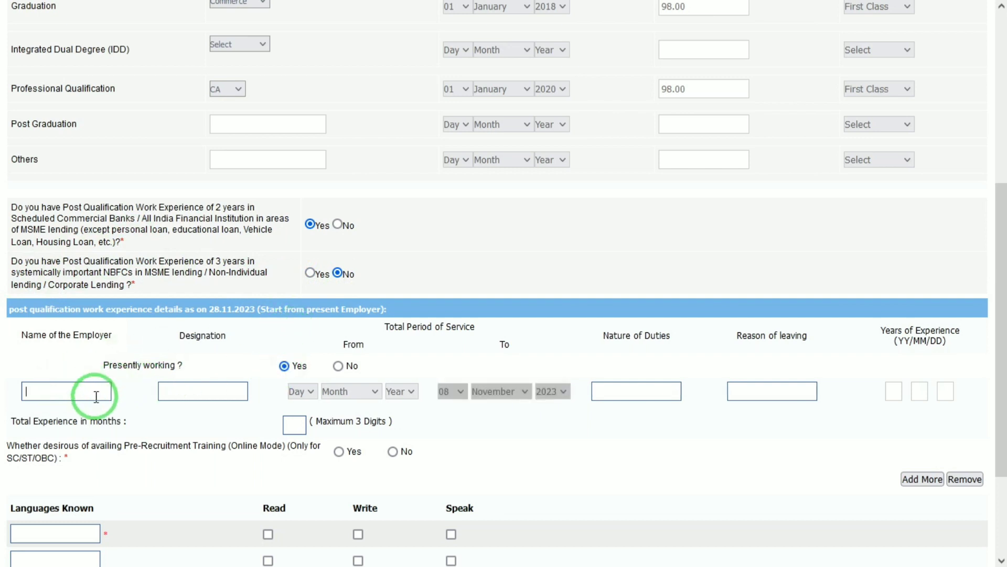
key("Tab")
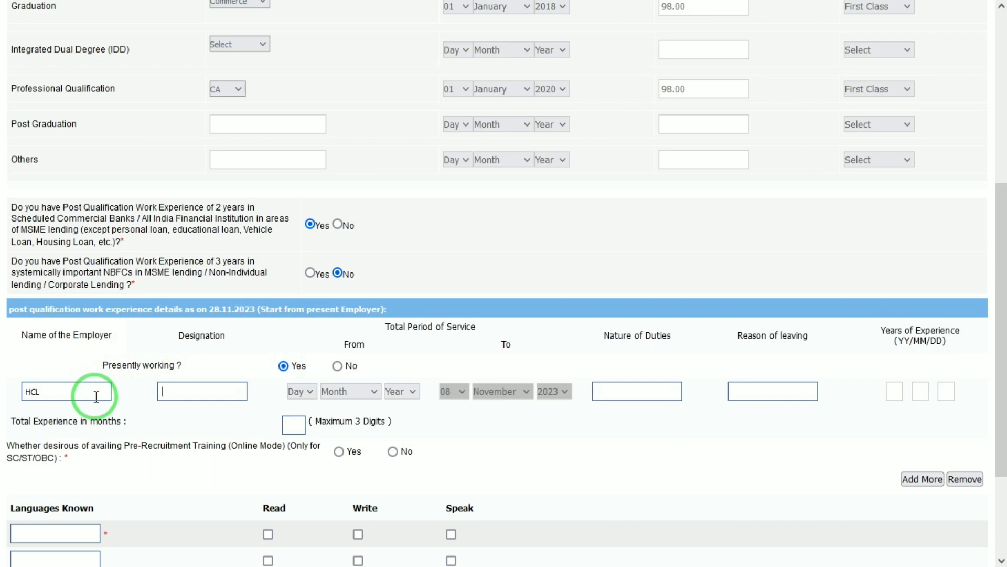
type("MANAGER")
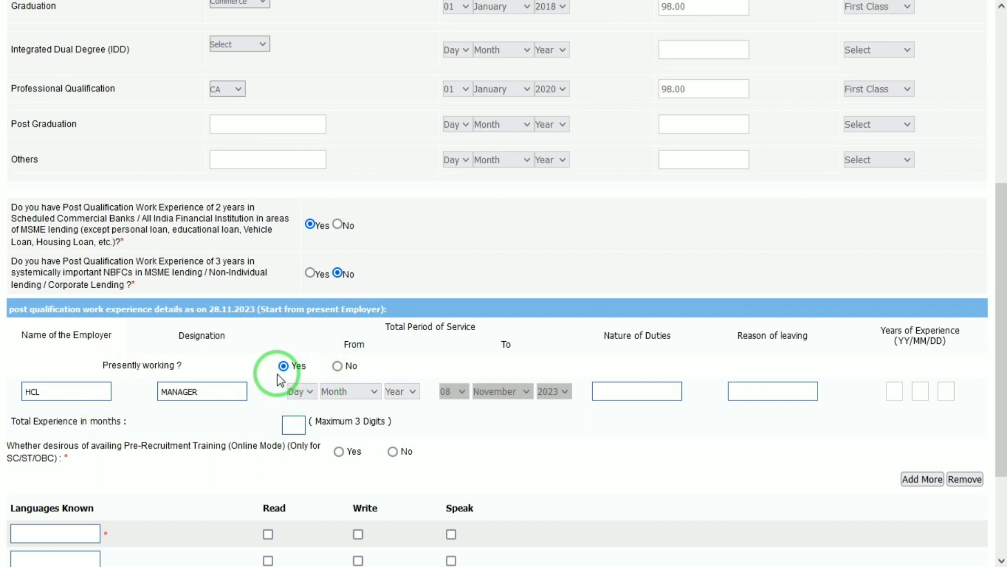
Set the job's start date to 01 January 2019.
left_click(304, 393)
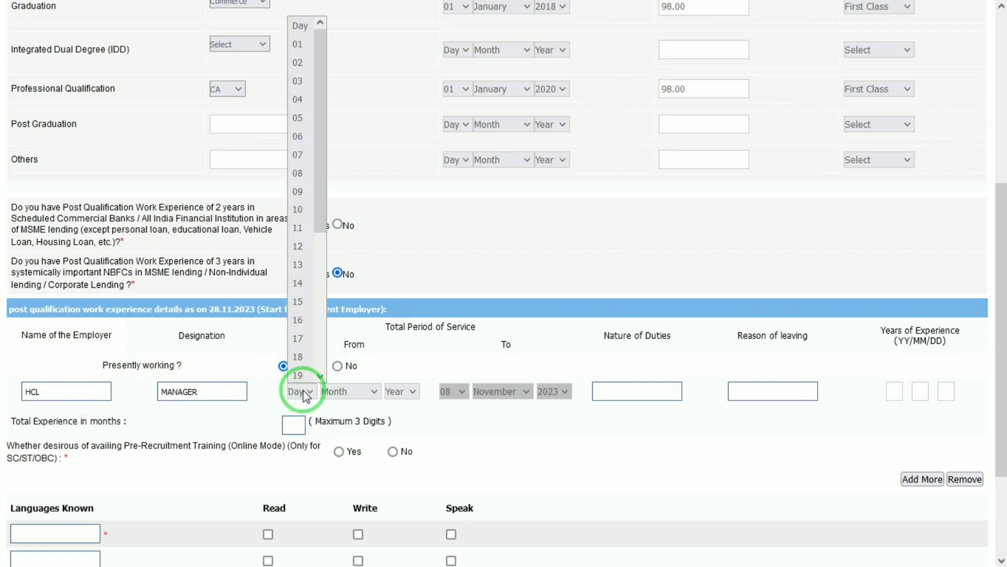
key("Down")
key("Return")
key("Tab")
key("Down")
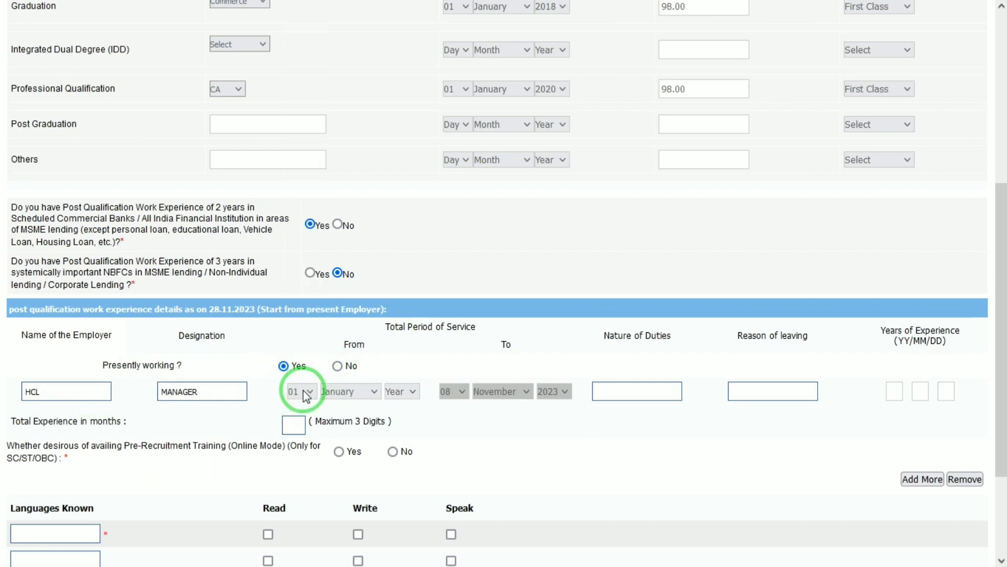
key("Tab")
key("Down")
key("Down")
key("Down")
key("Down")
key("Down")
Enter GOOD as the nature of duties and answer Yes to pre-recruitment training.
left_click(678, 395)
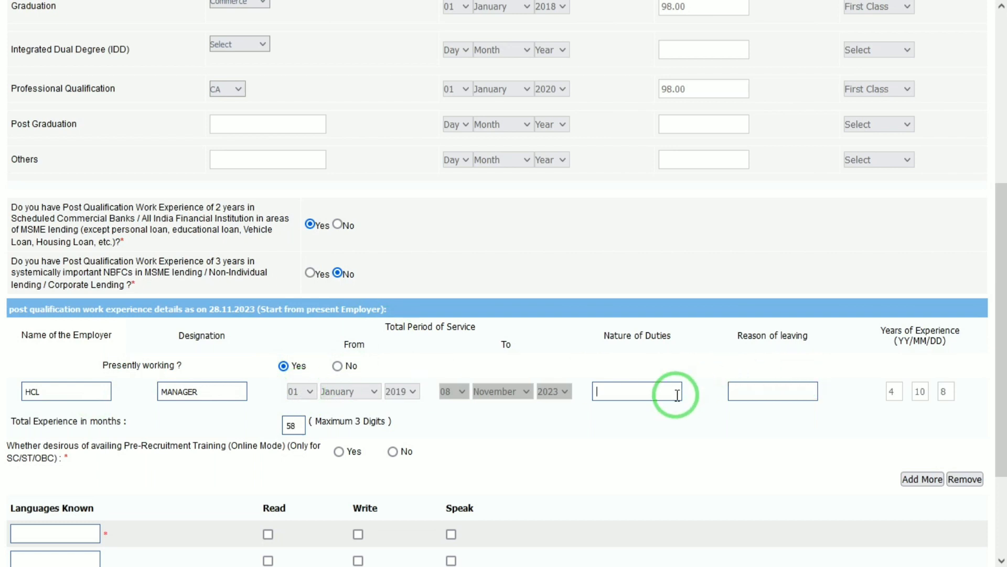
type("GOOD")
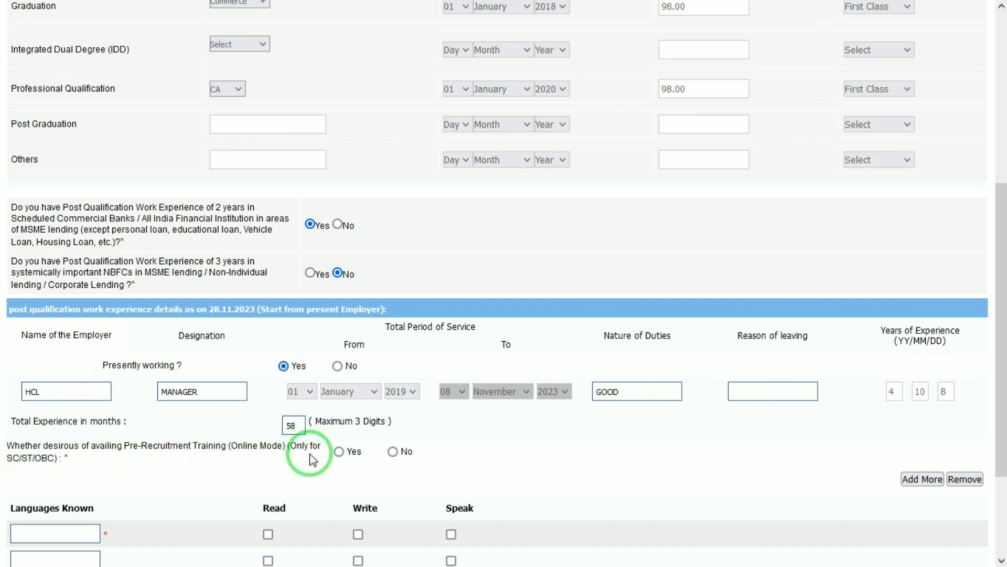
left_click(339, 451)
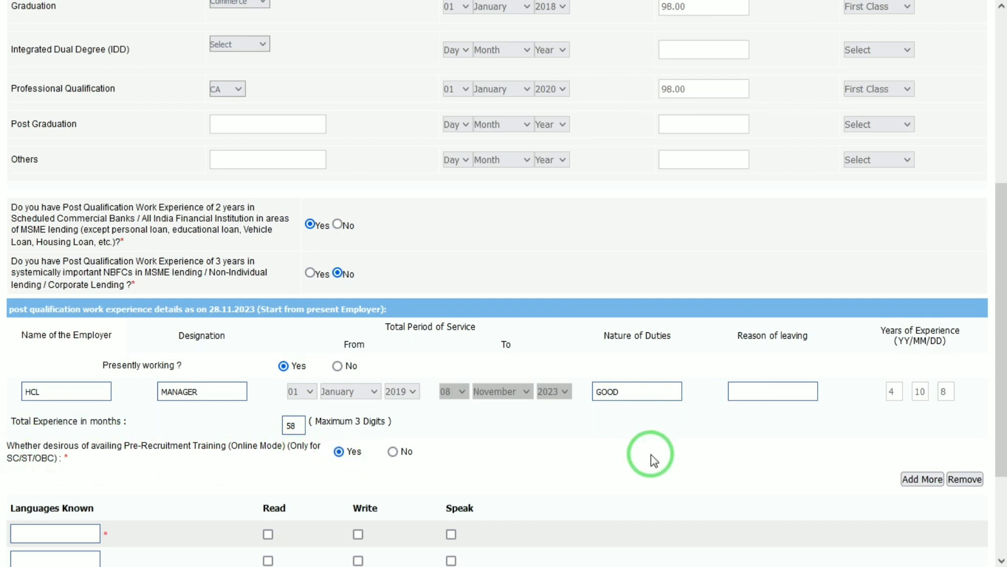
left_click_drag(1001, 468, 999, 538)
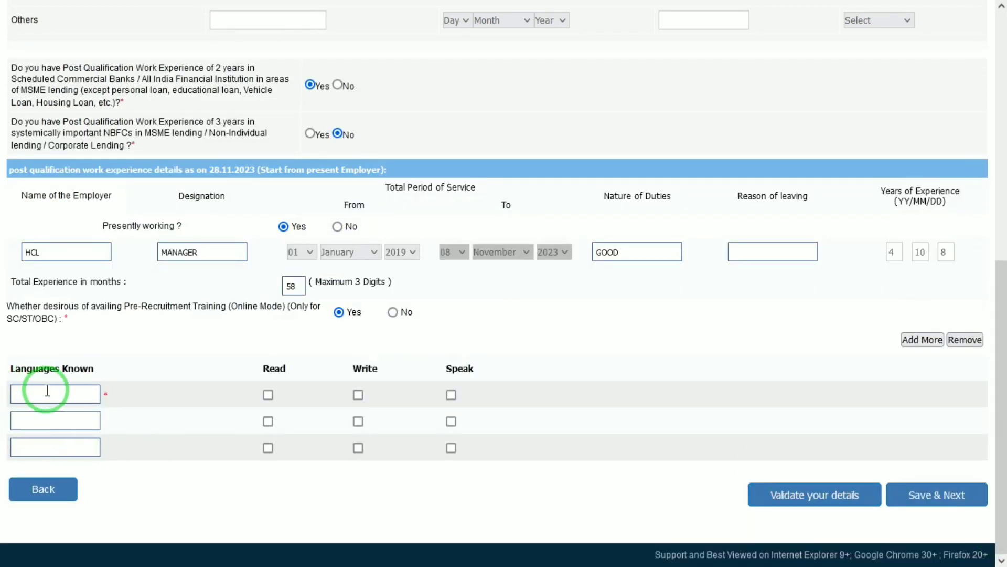
List HINDI and ENGLISH as known languages with read, write and speak ticked.
type("HINDI")
key("Tab")
key("space")
key("Tab")
key("space")
key("Tab")
key("space")
type("E")
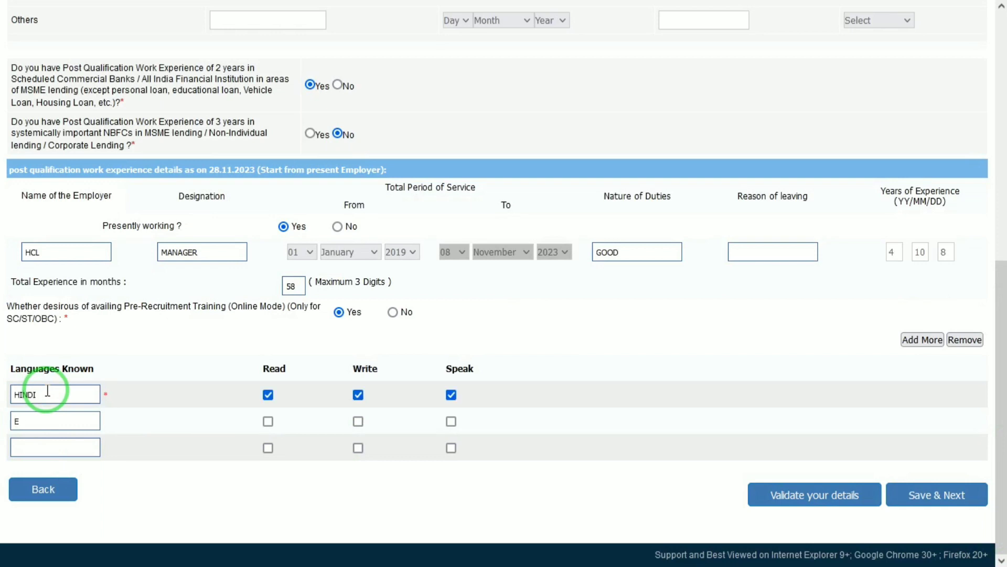
type("NGLISH")
key("Tab")
key("space")
key("Tab")
key("space")
key("Tab")
key("space")
key("Tab")
Add SANSKRIT with read, write and speak ticked, then validate and save the details.
type("SANS")
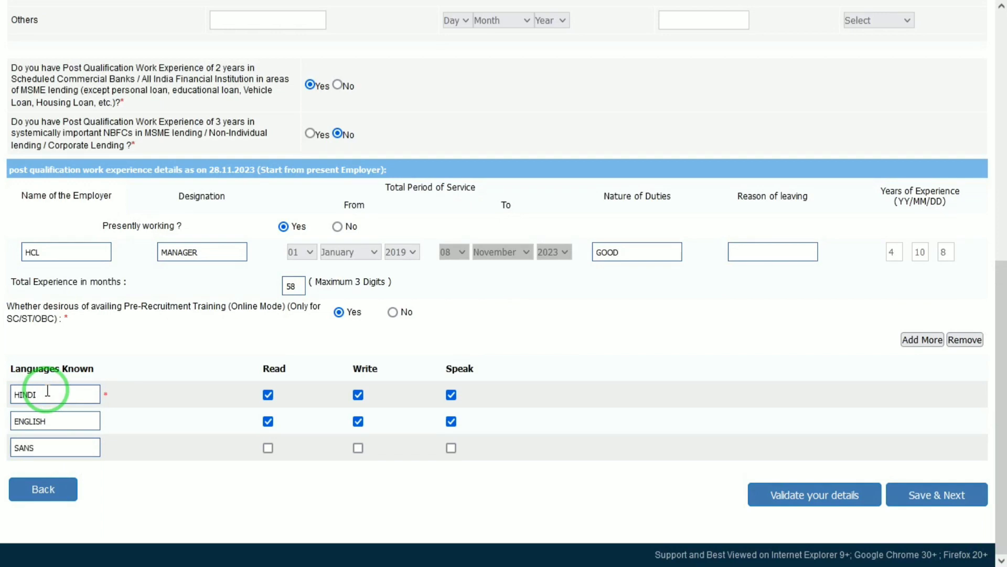
key("Tab")
key("space")
key("Tab")
key("space")
key("Tab")
key("space")
key("Tab")
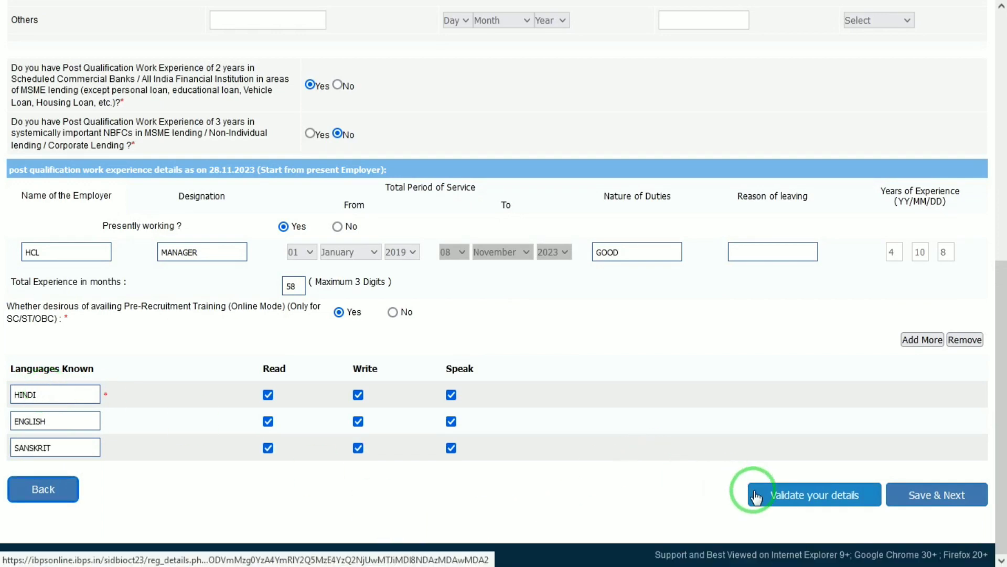
left_click(756, 495)
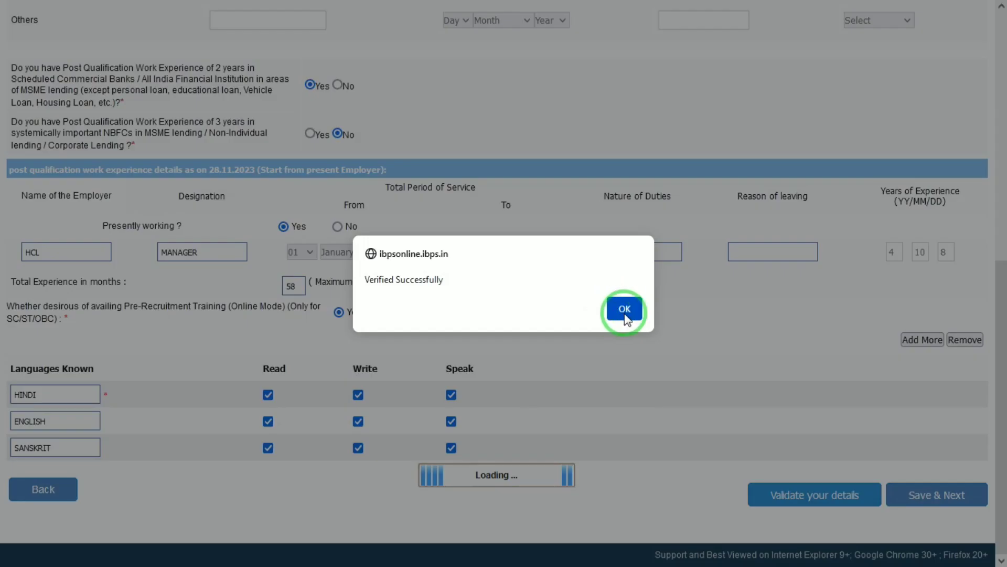
left_click(625, 308)
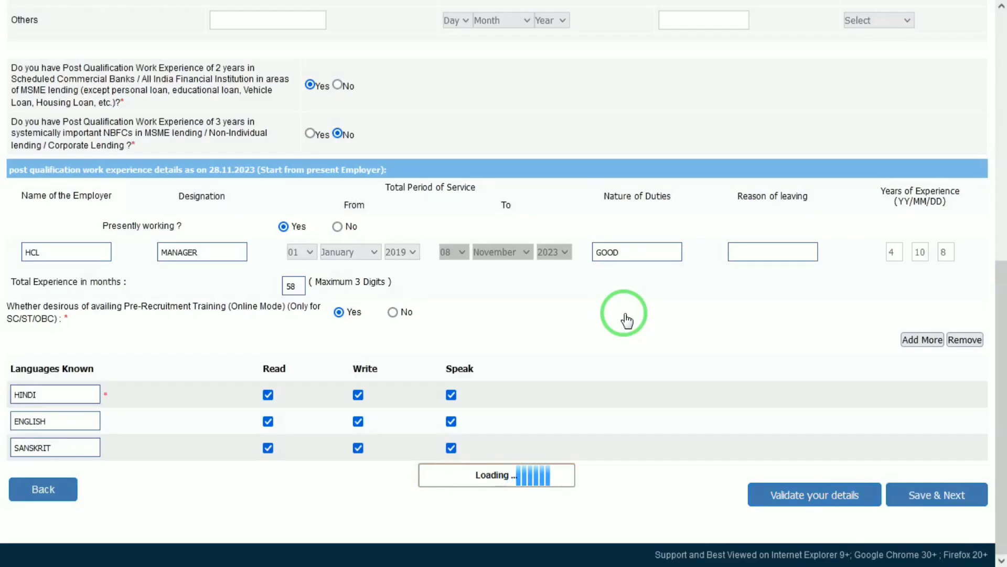
left_click(941, 505)
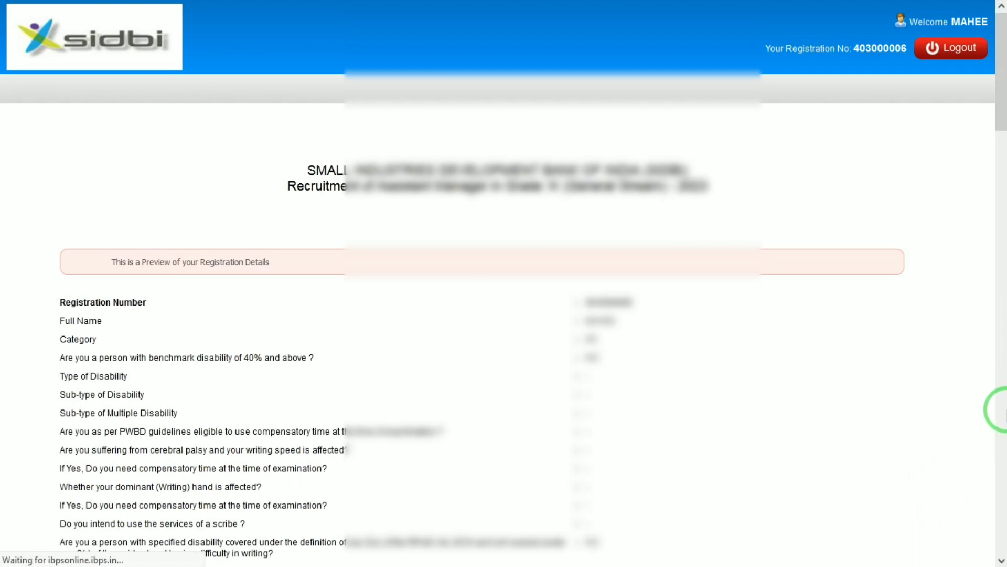
Tick I Agree on the preview declaration and confirm Complete Registration through both prompts.
scroll(1003, 409, "down", 20)
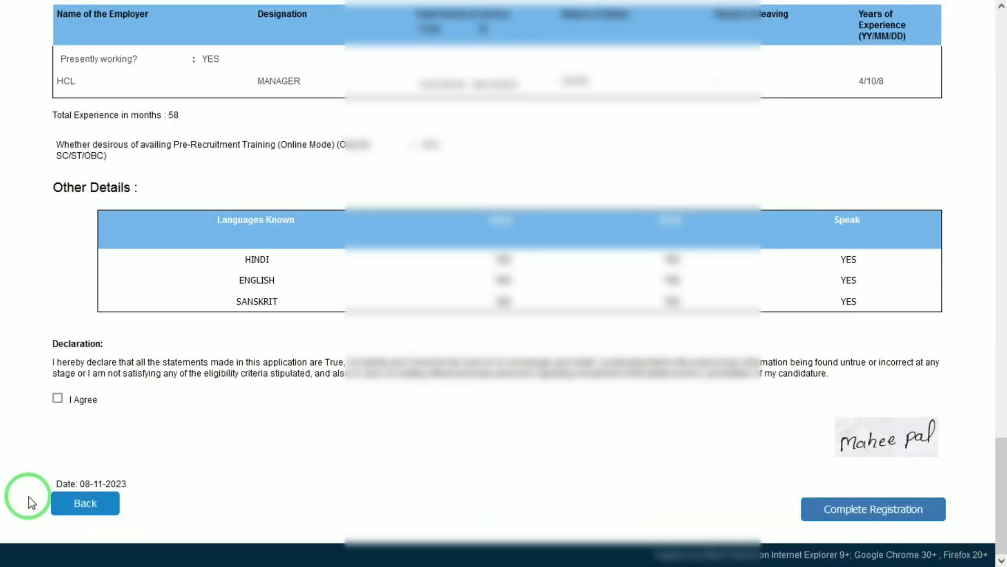
left_click(57, 398)
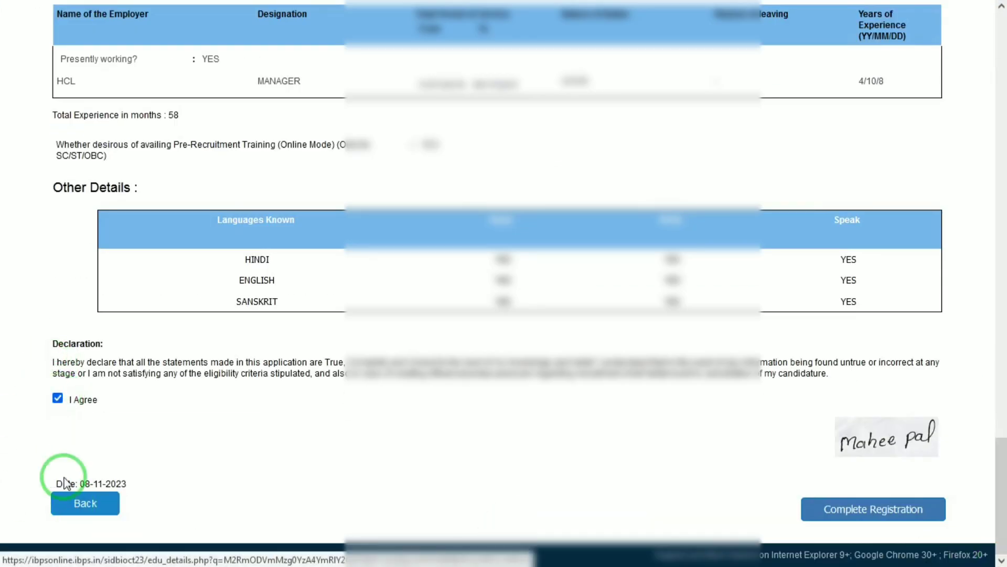
left_click(867, 519)
left_click(569, 324)
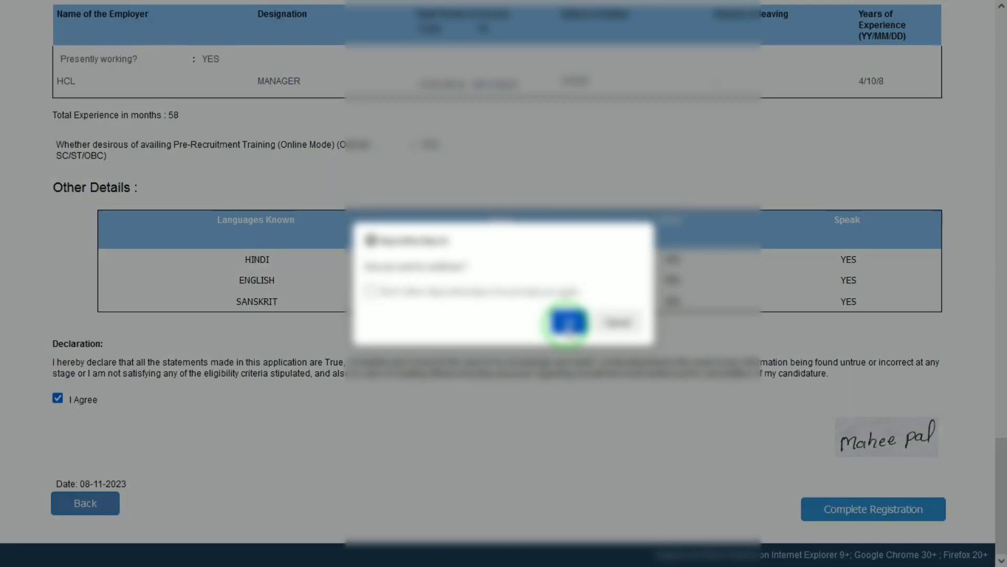
left_click(569, 323)
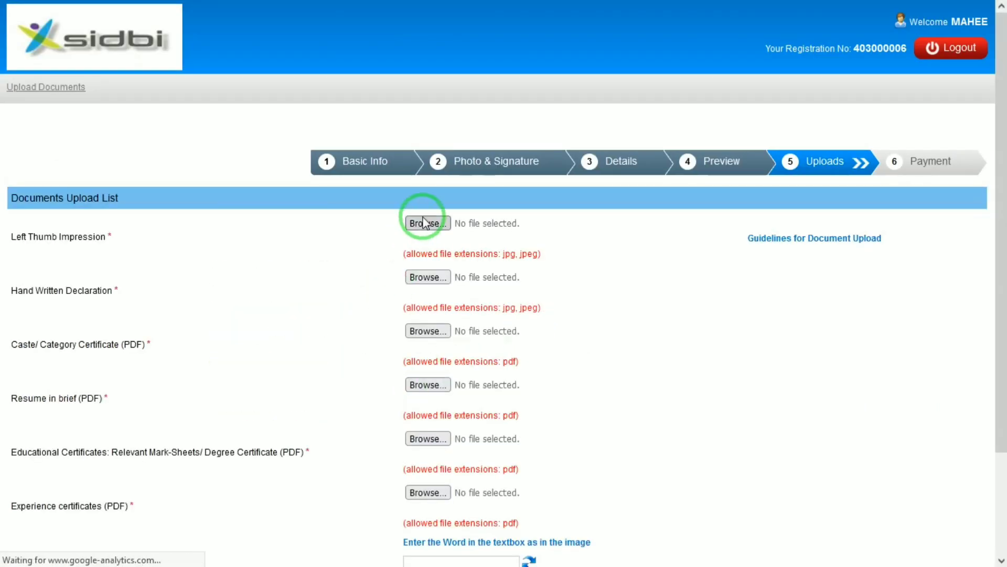
Upload Right_Thumb_Impression.jpg as the Left Thumb Impression and accept its preview.
left_click(419, 224)
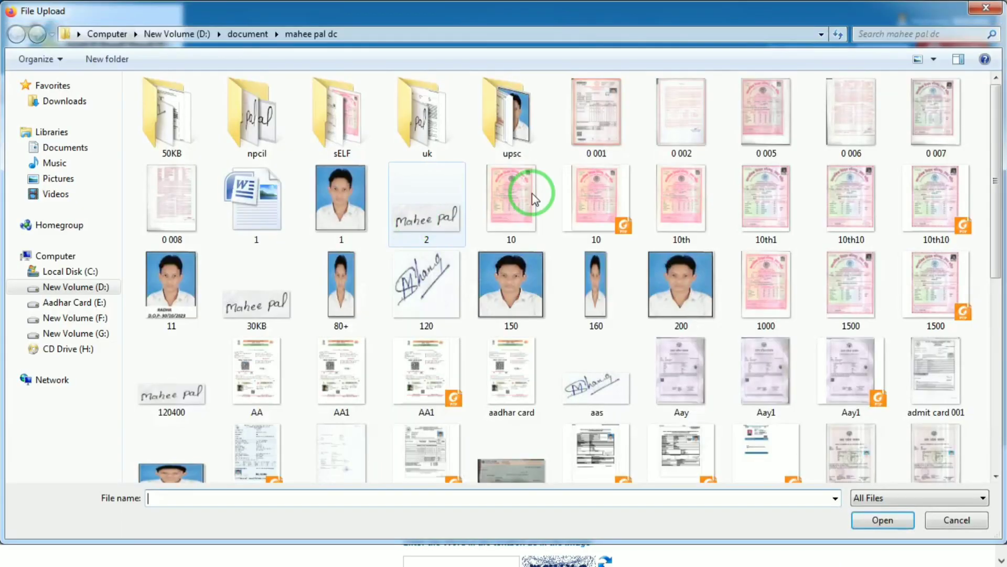
left_click(1000, 460)
left_click(665, 345)
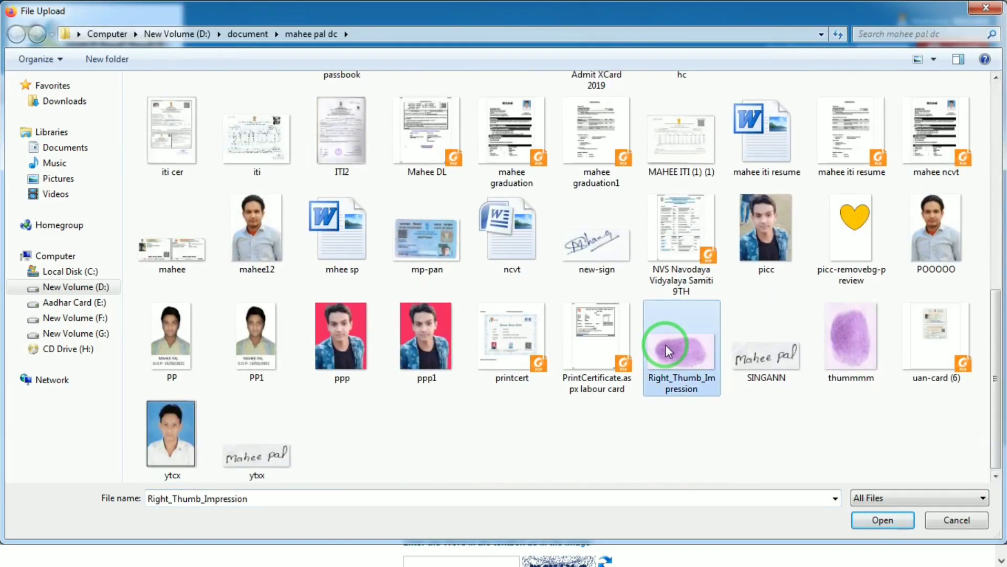
double_click(673, 357)
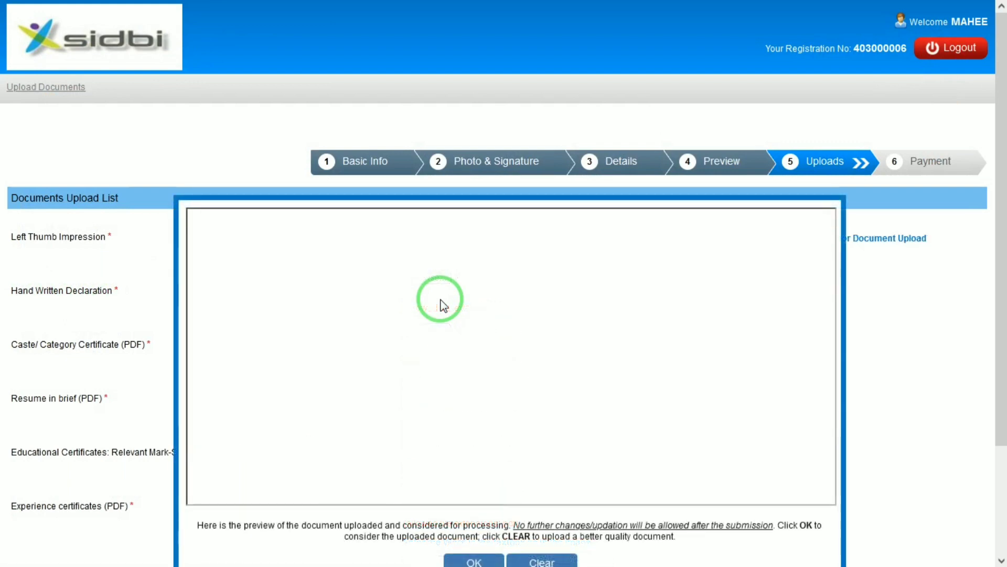
left_click(475, 562)
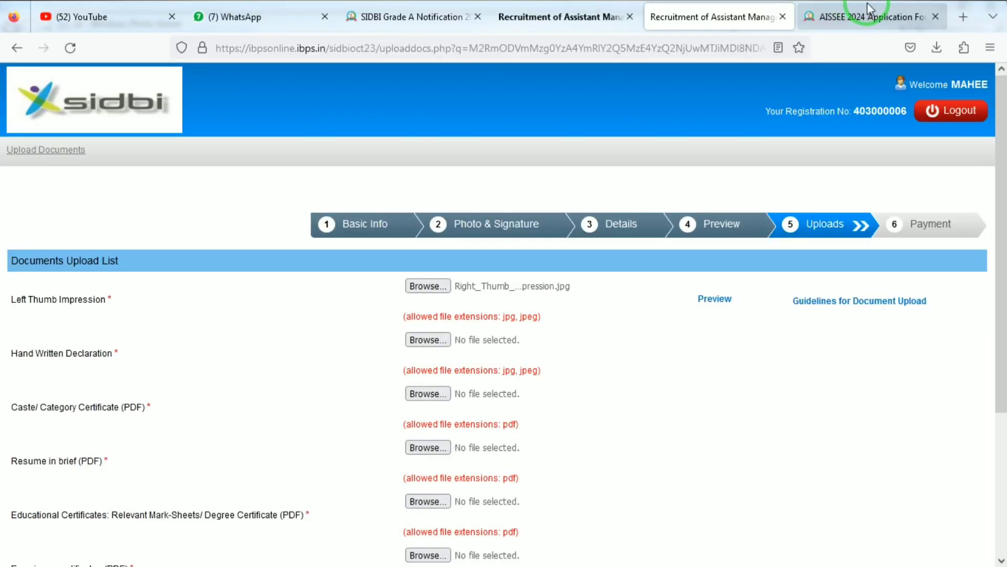
Search Google in a new tab for 'ibps hand written declaration'.
left_click(963, 16)
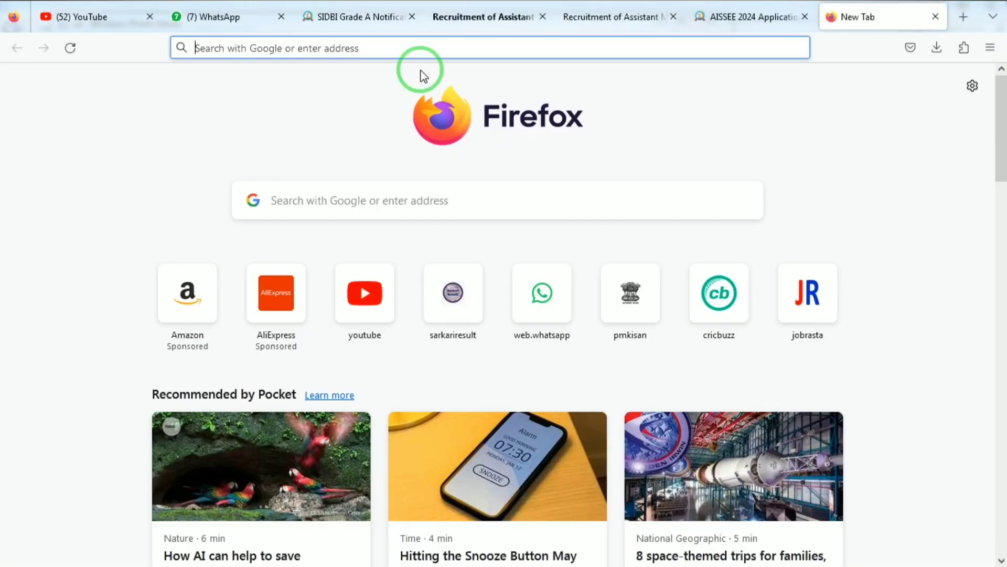
type("IBpsonline.ibps.in/")
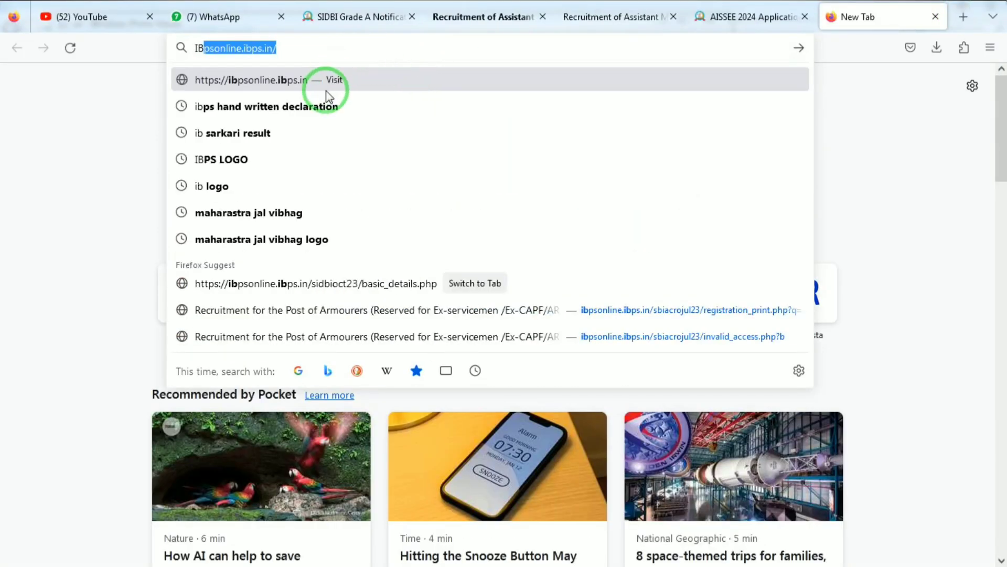
left_click(270, 109)
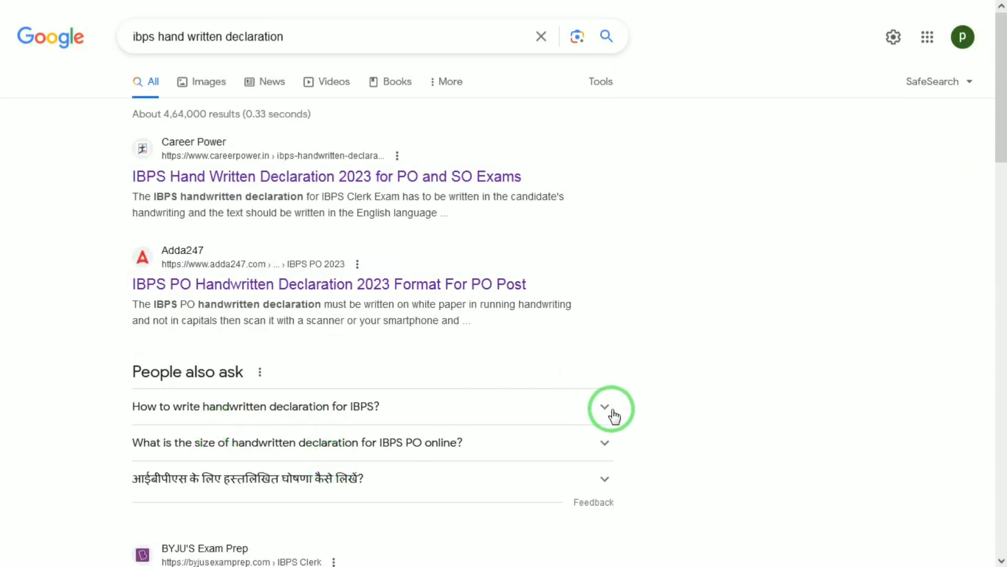
Read the sample declaration wording and 800 x 400 pixel, 200 DPI rules, then return to SIDBI.
left_click(594, 419)
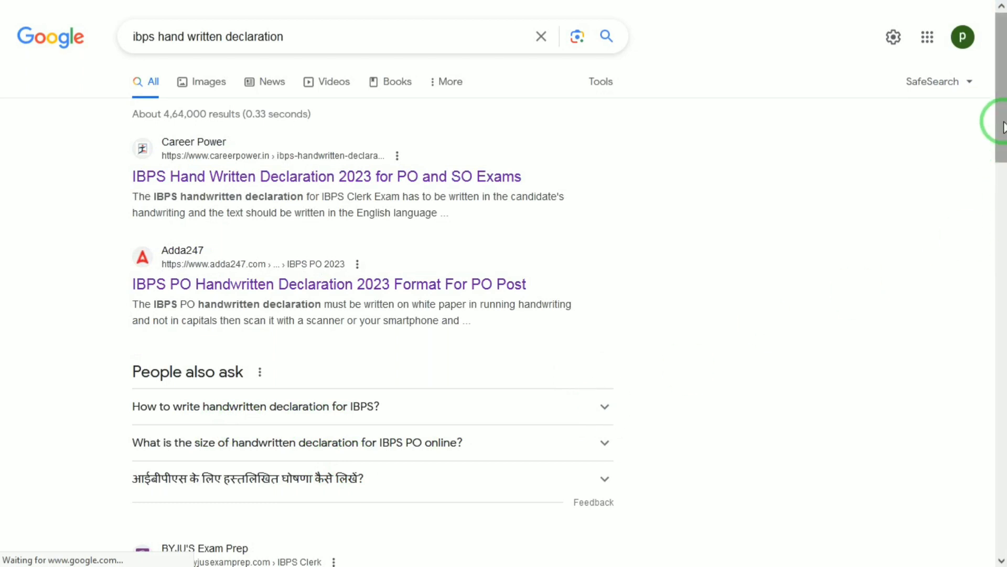
left_click_drag(1002, 121, 1003, 180)
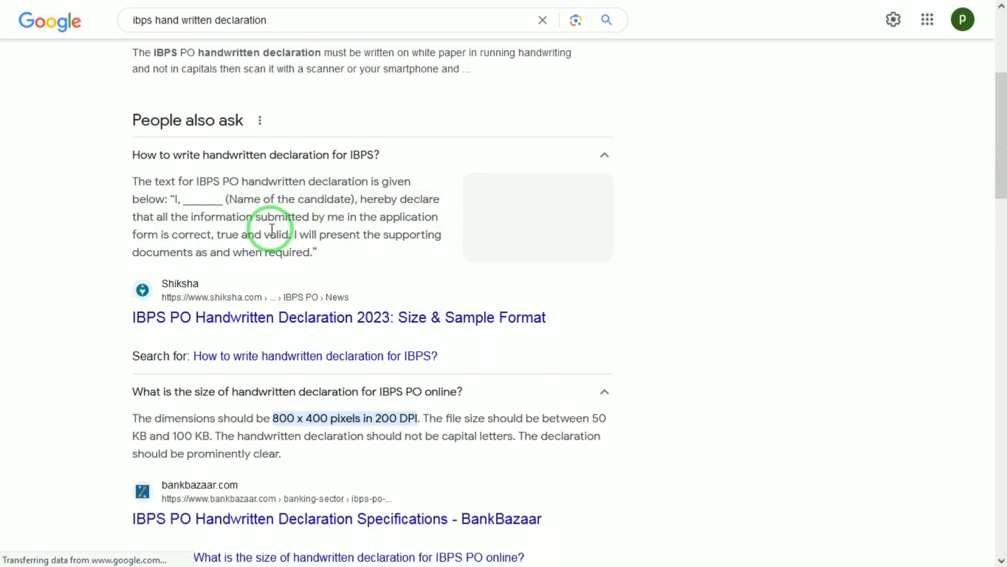
left_click_drag(249, 254, 179, 192)
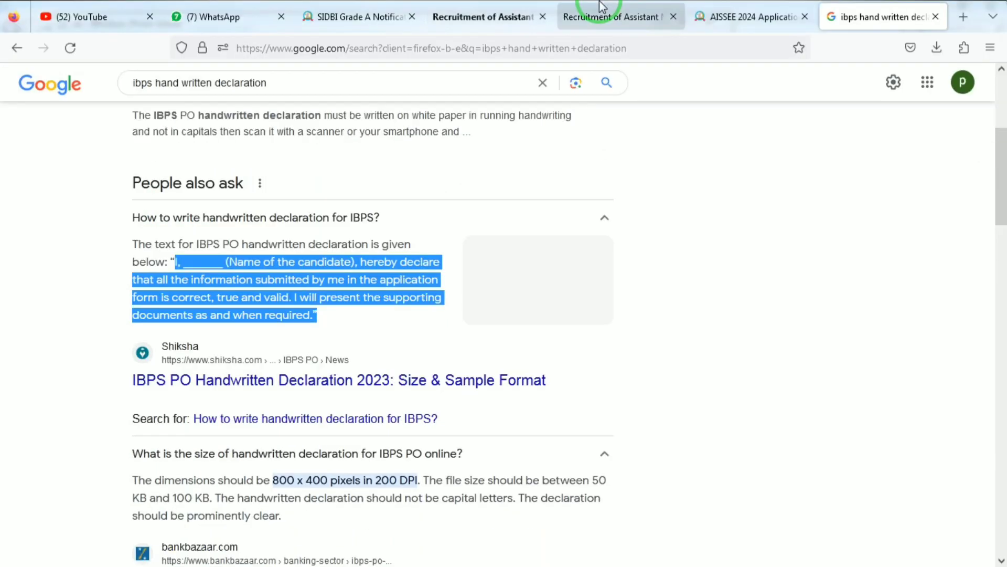
left_click(596, 12)
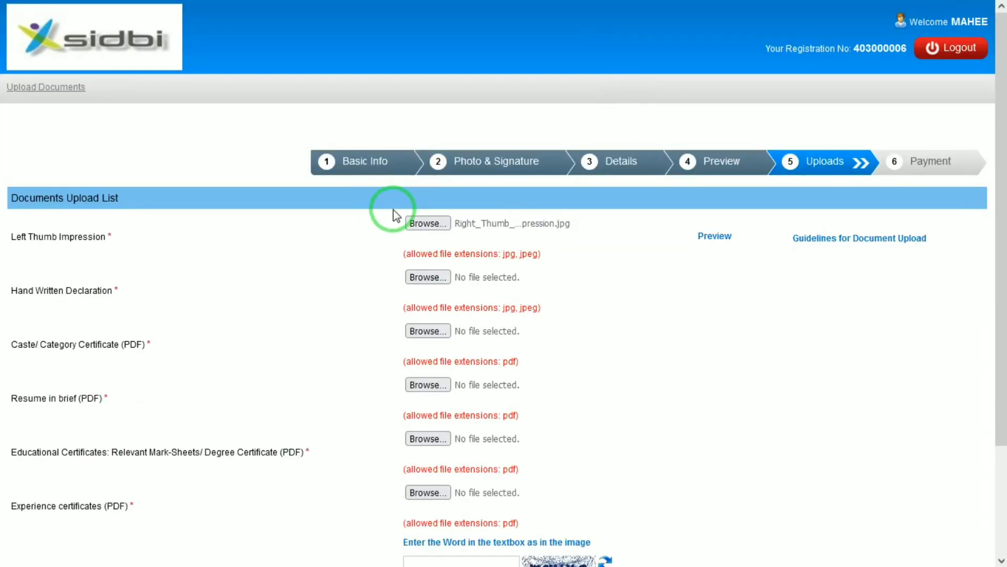
Attach 10th10.pdf for the Hand Written Declaration and scroll down toward the Security Code.
left_click(425, 278)
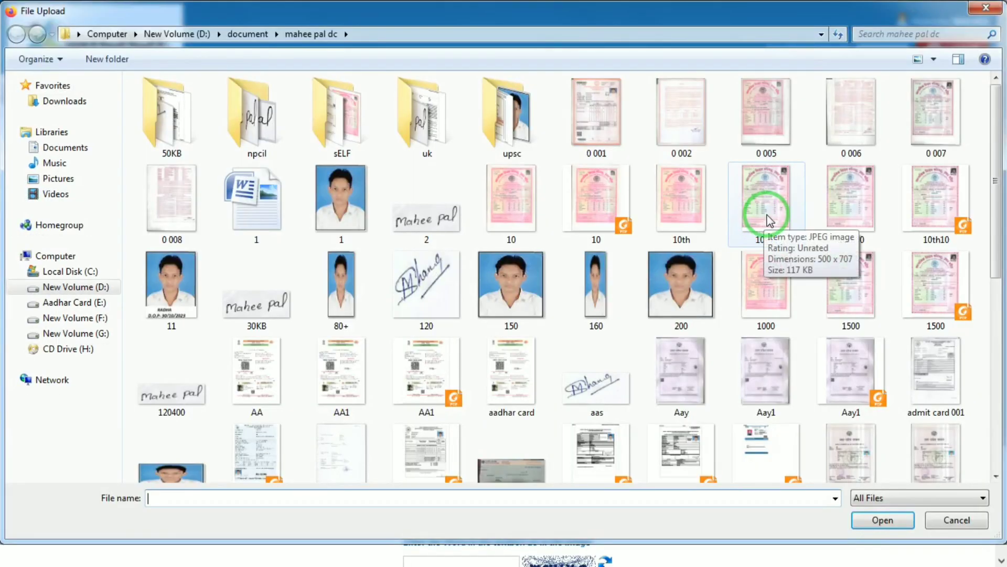
double_click(935, 230)
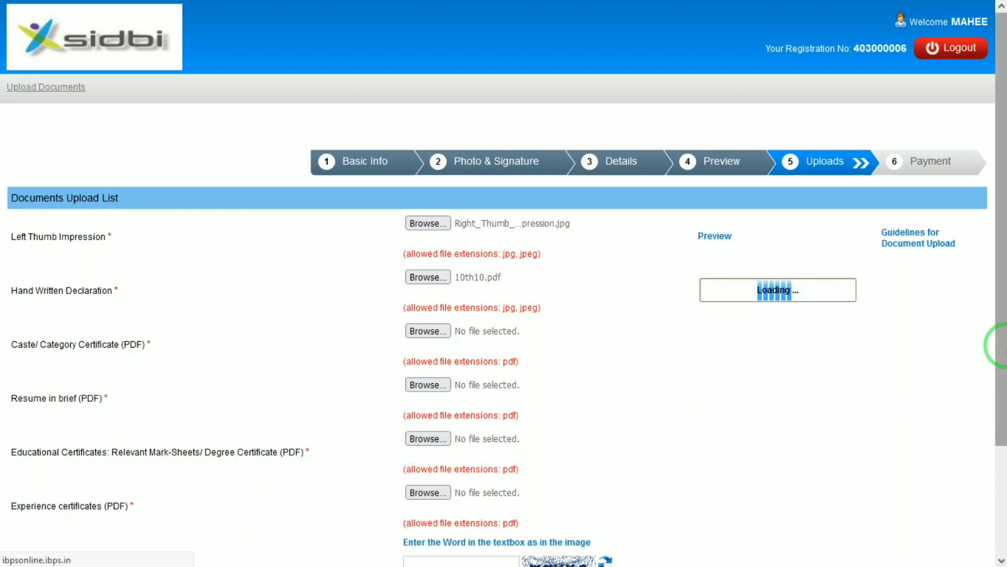
left_click_drag(996, 341, 996, 419)
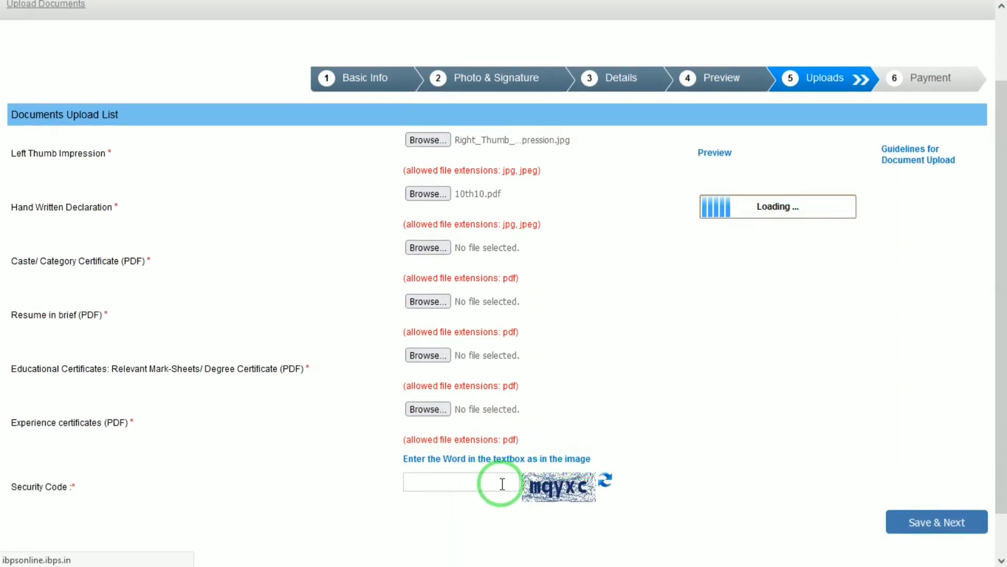